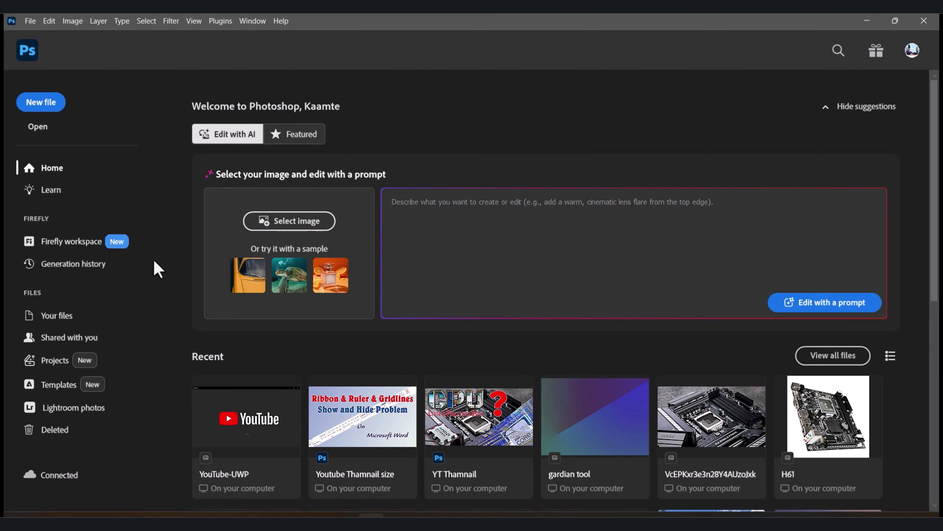
# Create a new blank photo document from the Landscape, 7 x 5 preset at 300 ppi
pyautogui.click(39, 105)
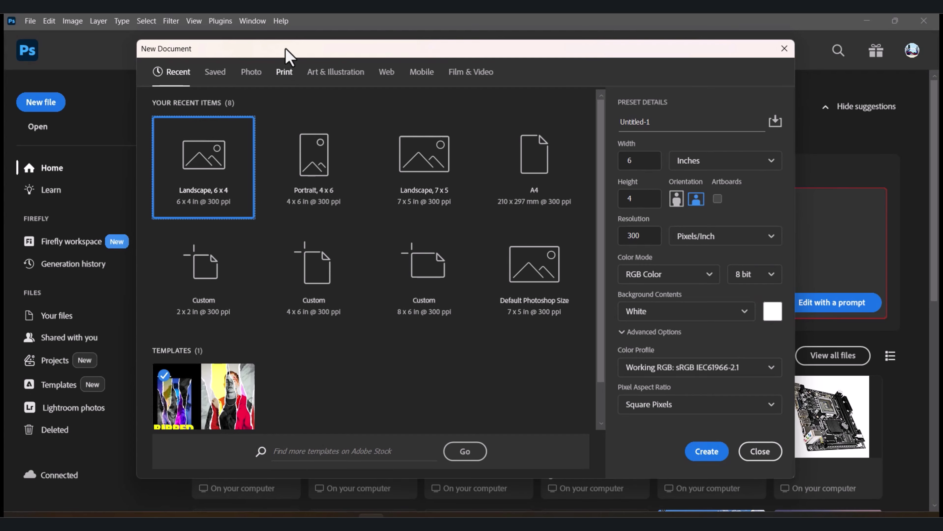
pyautogui.moveTo(287, 55); pyautogui.dragTo(336, 61)
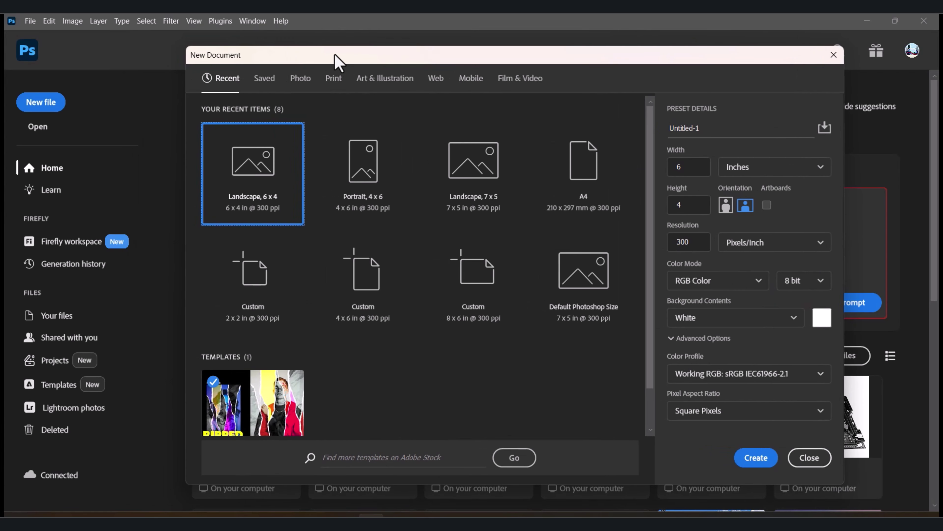
pyautogui.click(304, 80)
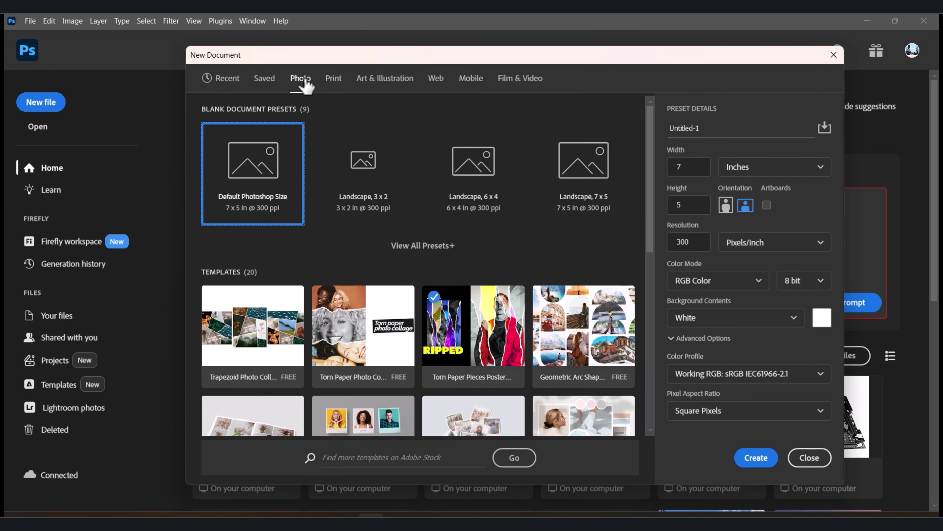
pyautogui.click(599, 188)
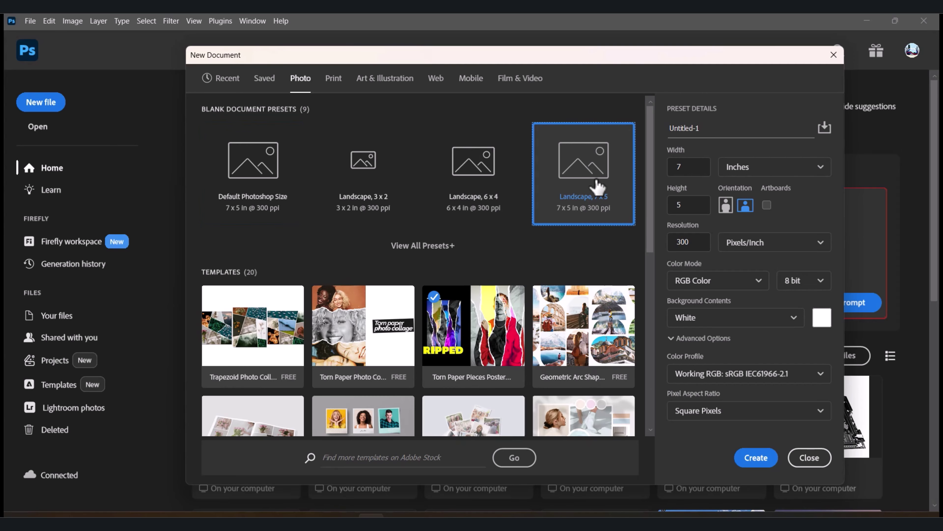
pyautogui.click(755, 461)
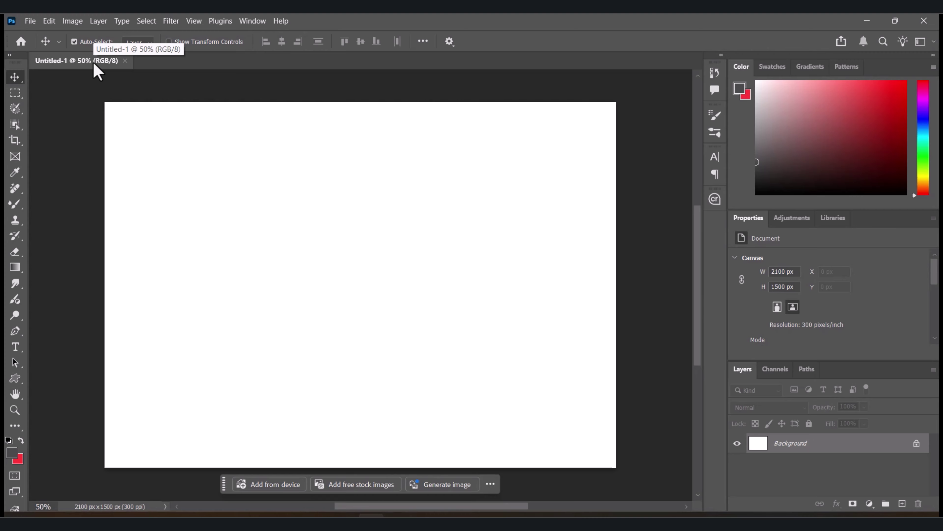
# Add the text EFFECT in the upper part of the canvas and set its font to Black Ops One Regular
pyautogui.hotkey('ctrl', '=')
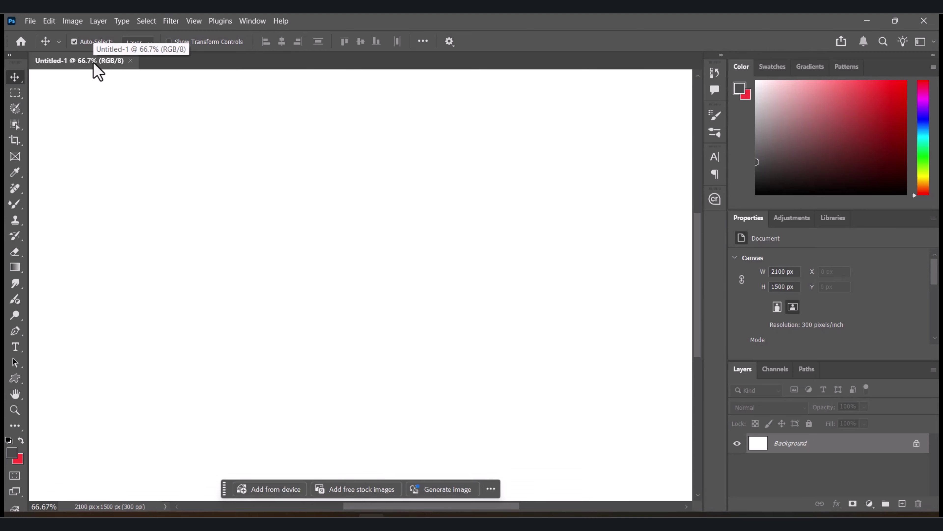
pyautogui.moveTo(217, 246); pyautogui.dragTo(242, 287)
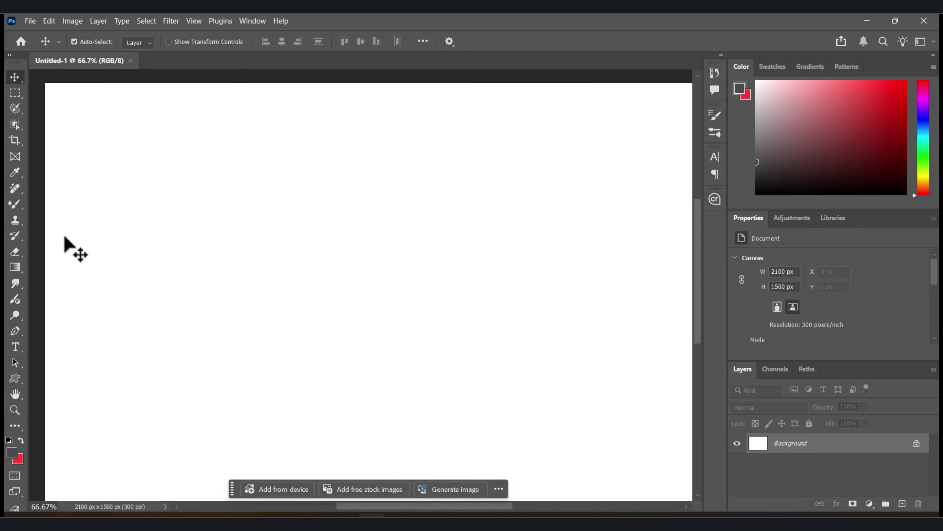
pyautogui.click(15, 347)
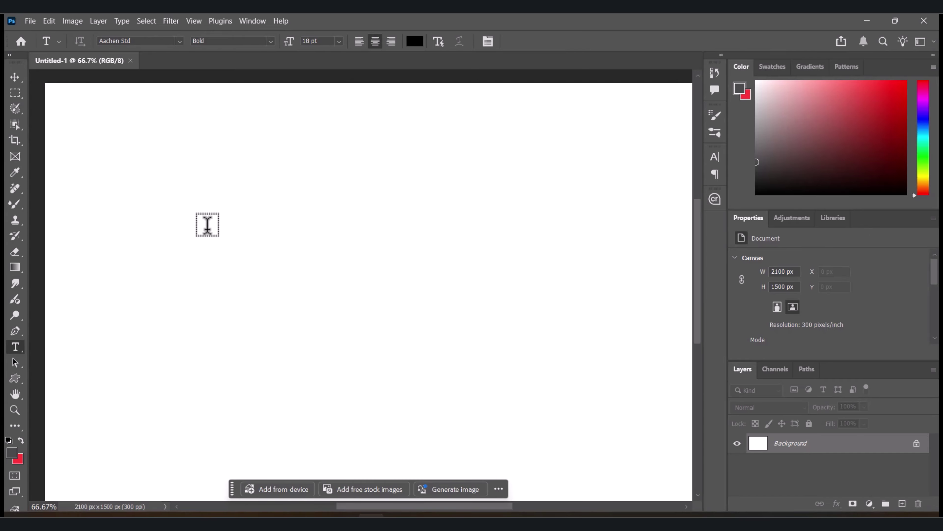
pyautogui.click(207, 223)
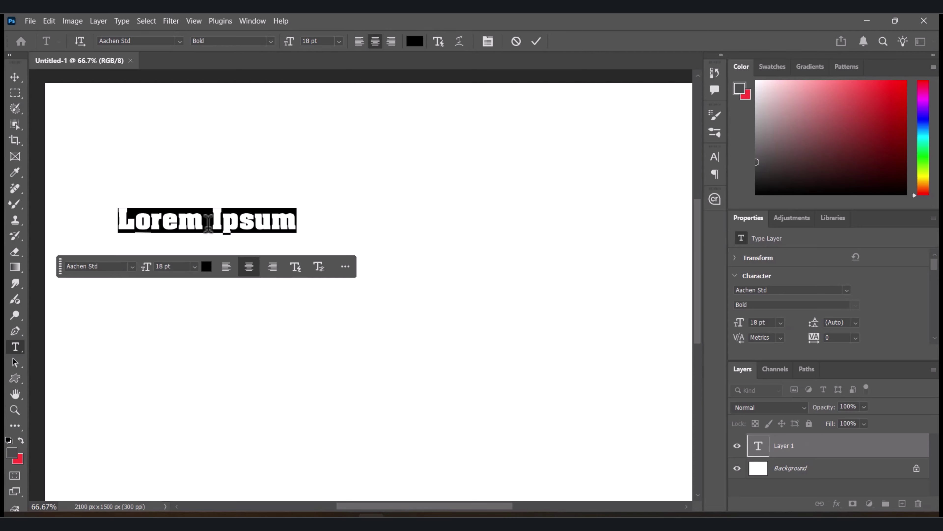
pyautogui.write('EFFECT')
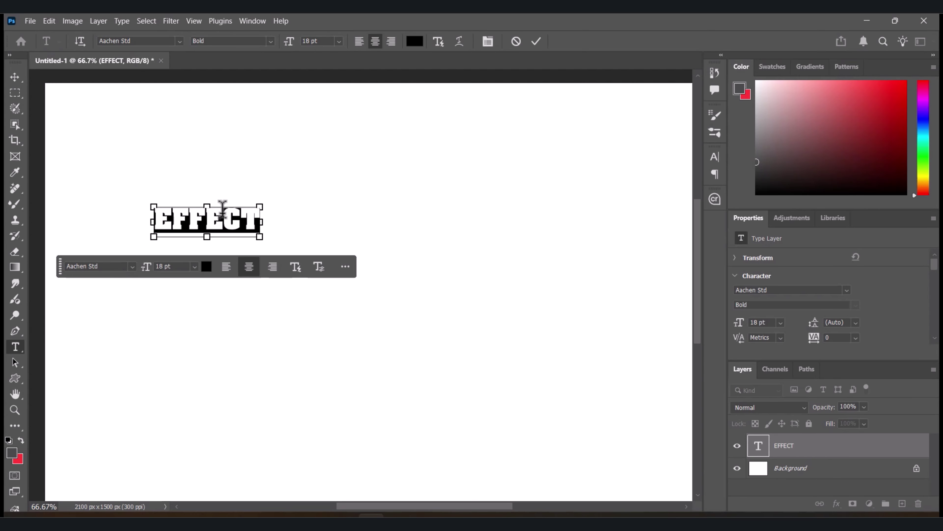
pyautogui.click(179, 41)
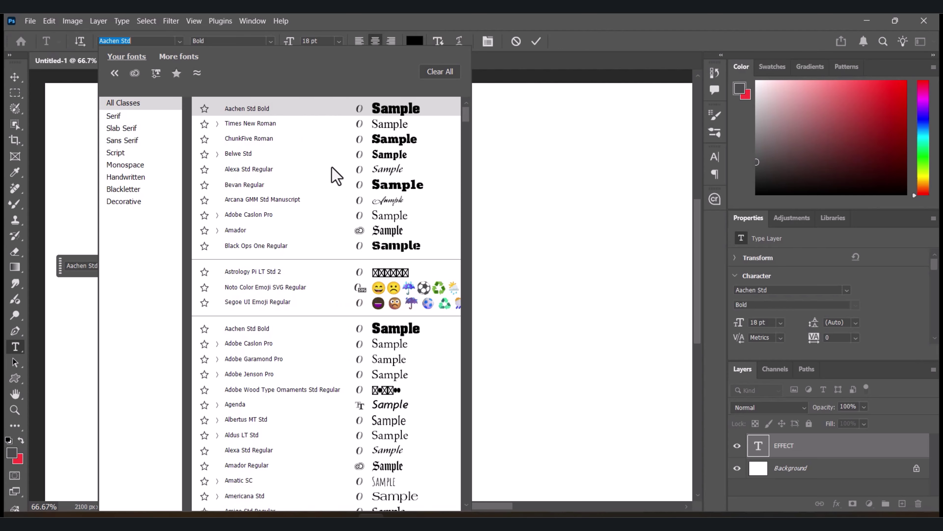
pyautogui.click(377, 245)
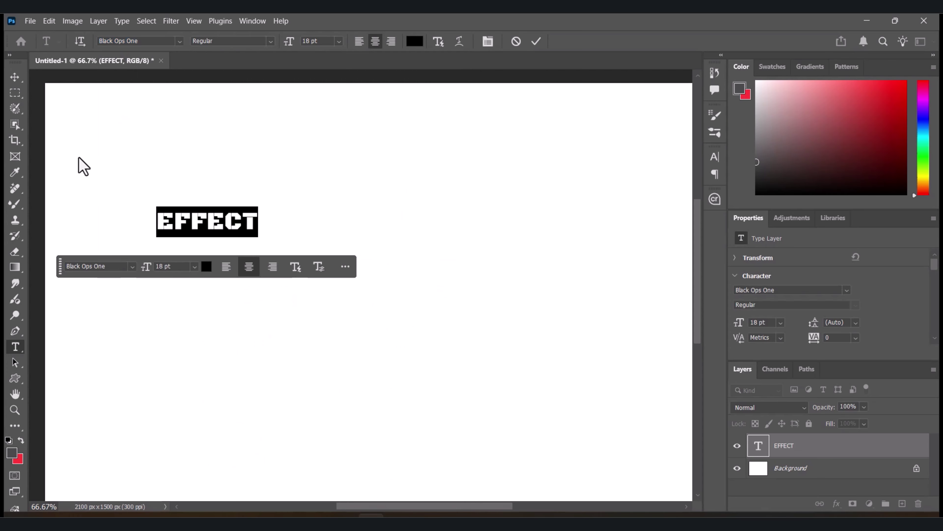
# Scale the EFFECT text to about 598% so it nearly spans the canvas width, and place it near the upper edge
pyautogui.click(15, 77)
pyautogui.hotkey('ctrl', 't')
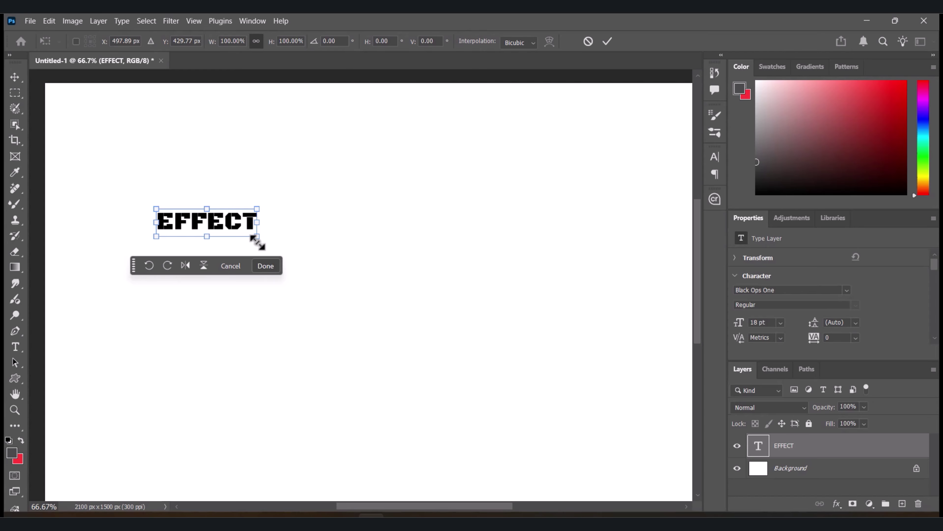
pyautogui.moveTo(257, 241); pyautogui.dragTo(633, 353)
pyautogui.moveTo(492, 276); pyautogui.dragTo(382, 151)
pyautogui.moveTo(536, 216); pyautogui.dragTo(638, 306)
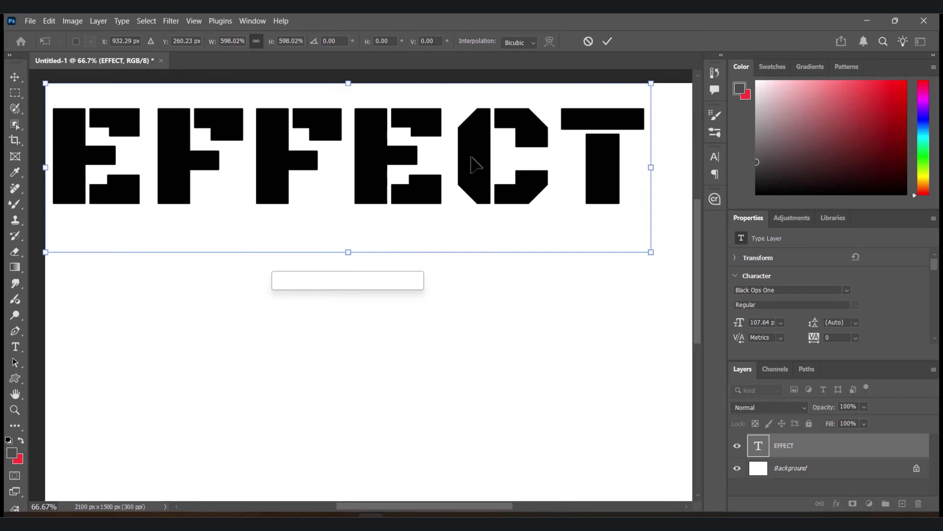
pyautogui.press('Return')
pyautogui.moveTo(438, 169); pyautogui.dragTo(414, 151)
# Change the font of the EFFECT text to Aachen Std Bold
pyautogui.doubleClick(242, 131)
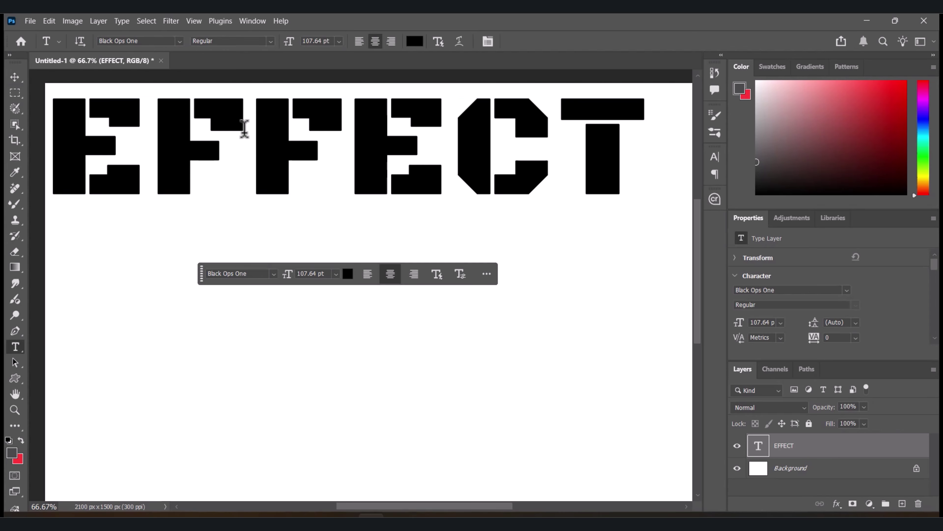
pyautogui.click(179, 41)
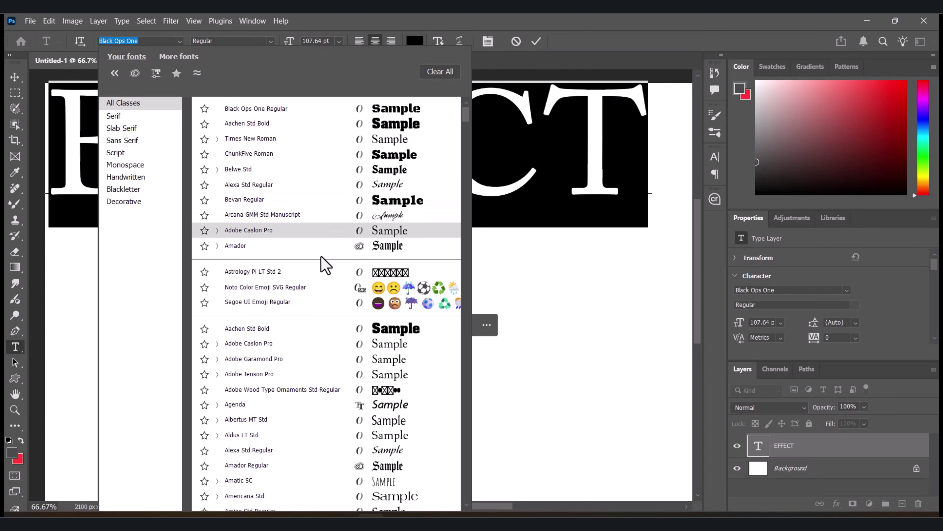
pyautogui.scroll(-1, 322, 268)
pyautogui.click(357, 289)
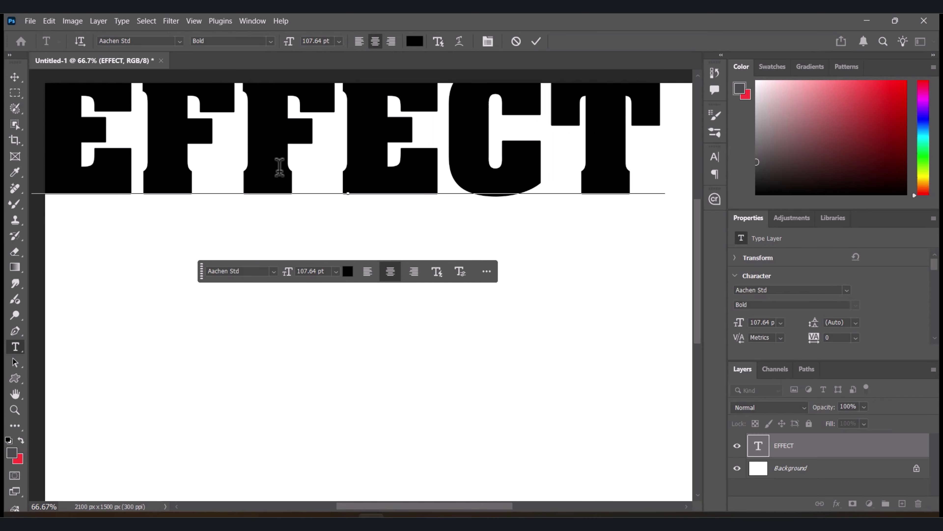
# Reposition the EFFECT text so it sits fully inside the canvas along its upper edge
pyautogui.hotkey('ctrl', '-')
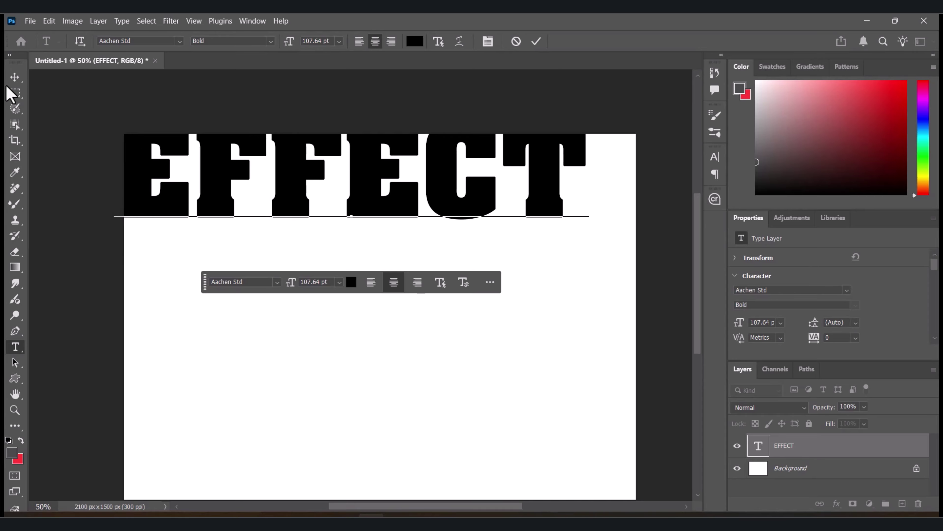
pyautogui.click(15, 78)
pyautogui.moveTo(273, 188); pyautogui.dragTo(369, 185)
pyautogui.hotkey('ctrl', '+')
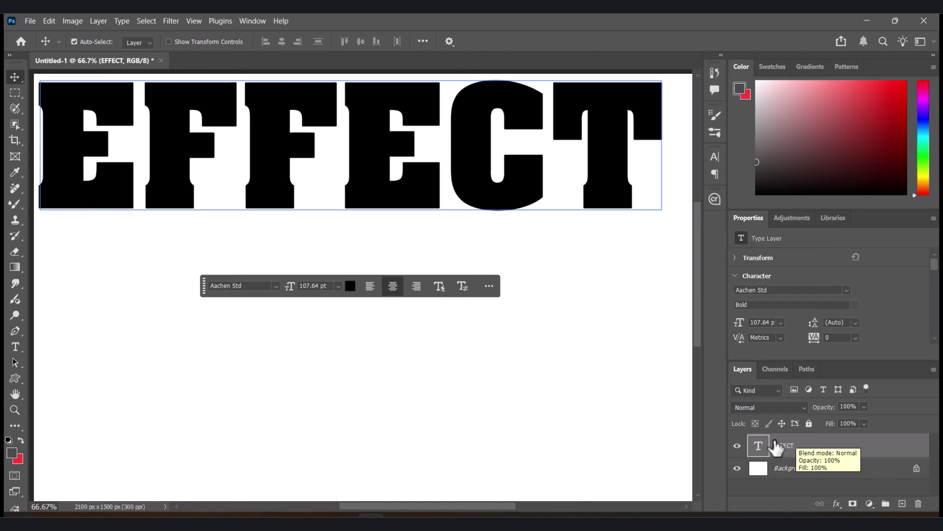
# Open the EFFECT layer's blending options and enable Color Overlay, keeping the dialog clear of the text
pyautogui.rightClick(806, 446)
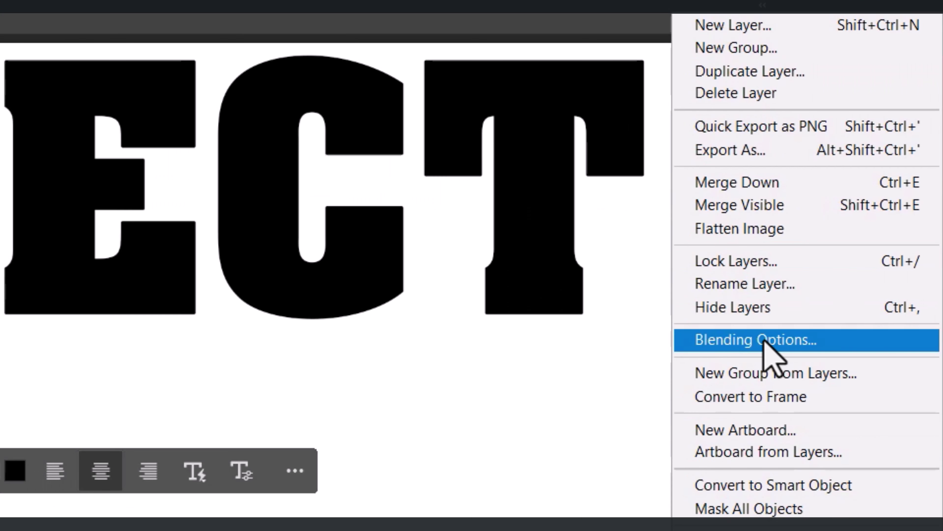
pyautogui.click(722, 222)
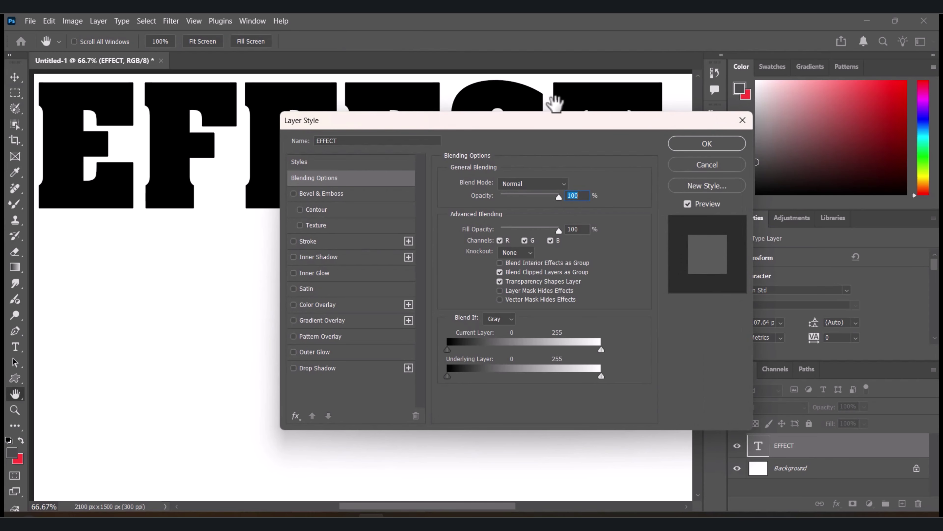
pyautogui.moveTo(544, 129); pyautogui.dragTo(699, 134)
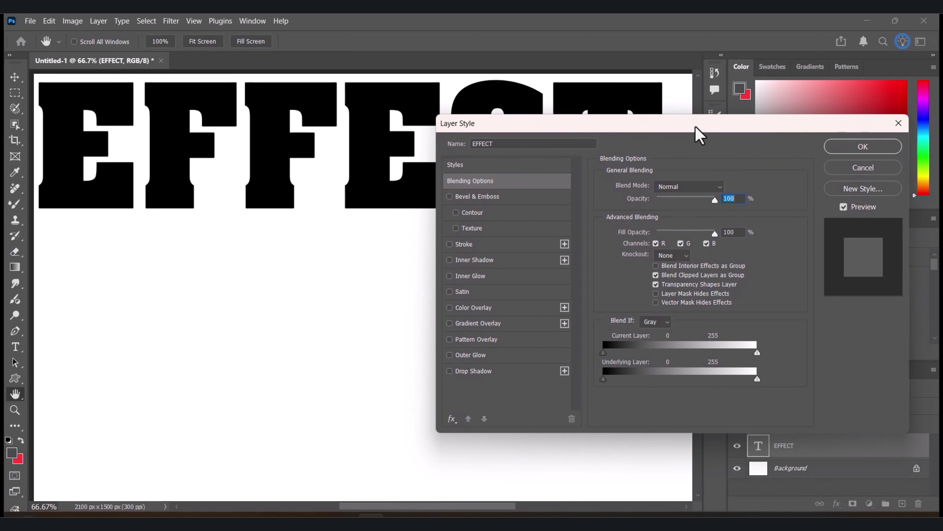
pyautogui.click(474, 311)
pyautogui.moveTo(589, 129); pyautogui.dragTo(592, 148)
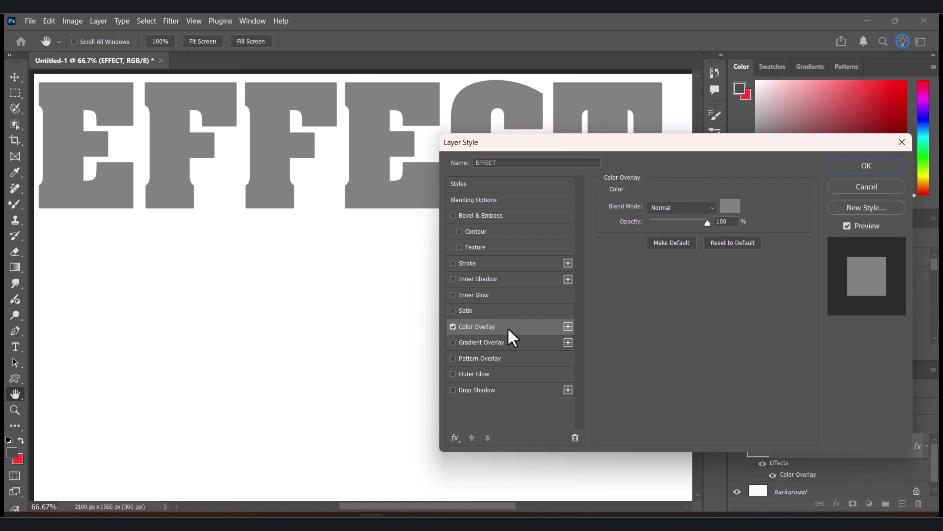
pyautogui.moveTo(578, 145); pyautogui.dragTo(588, 162)
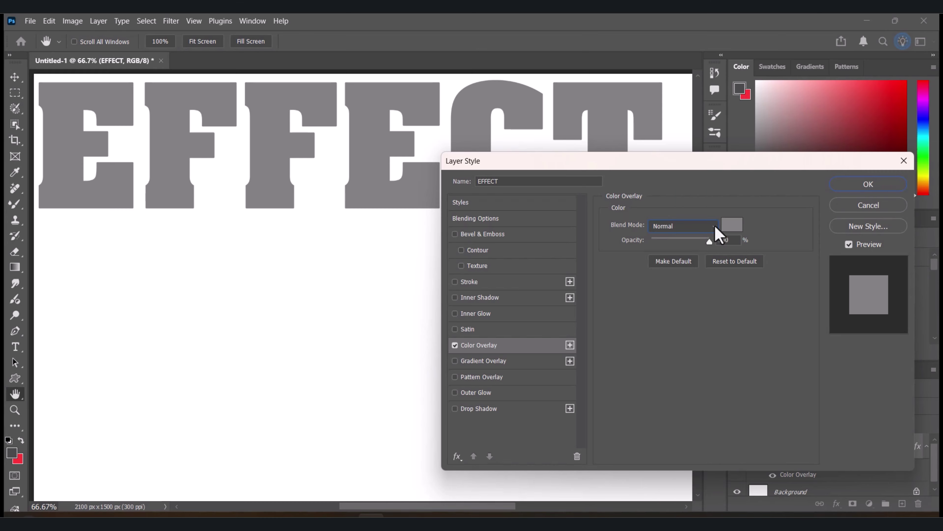
# Try other blend modes for the Color Overlay, including Dissolve, and set it back to Normal
pyautogui.click(596, 159)
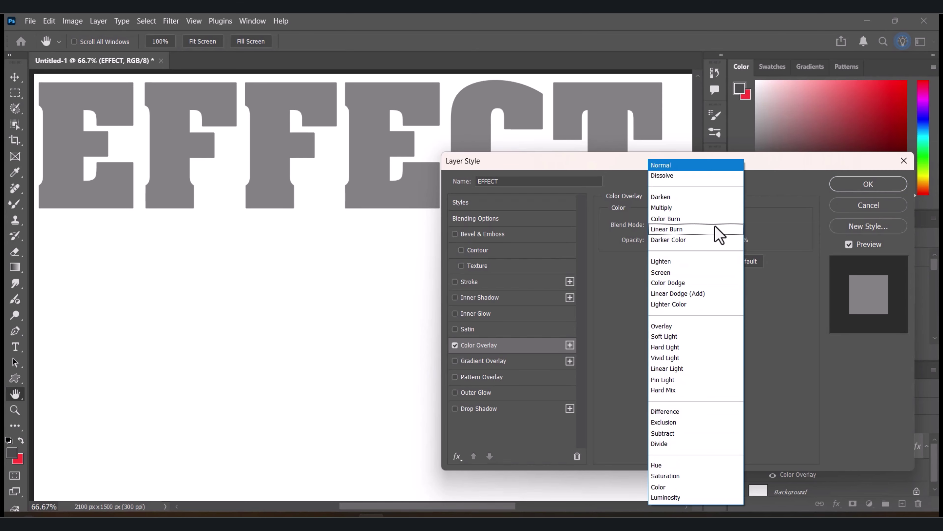
pyautogui.click(703, 168)
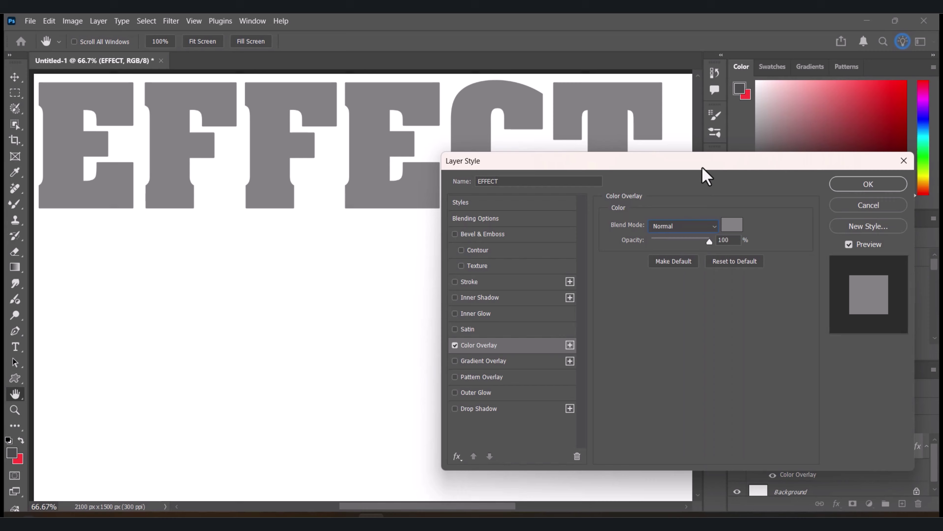
pyautogui.click(716, 226)
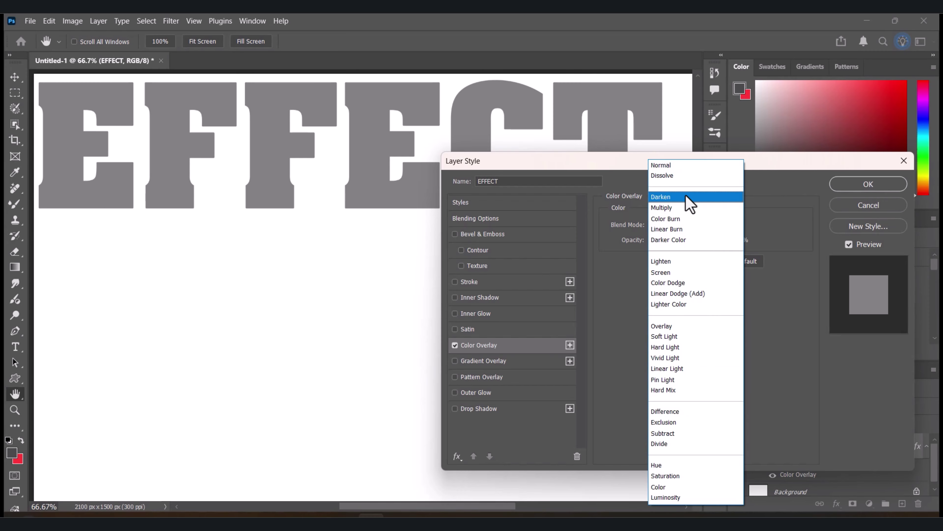
pyautogui.click(690, 204)
pyautogui.click(707, 227)
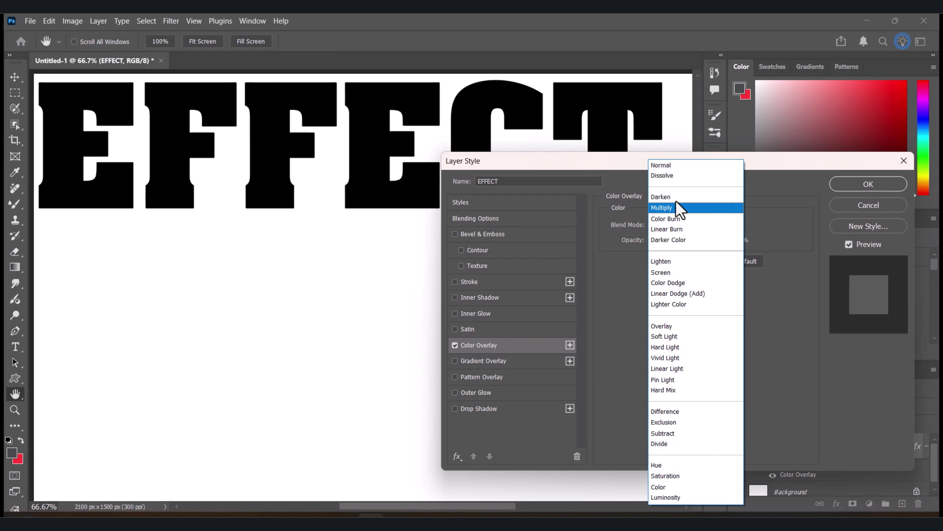
pyautogui.click(663, 175)
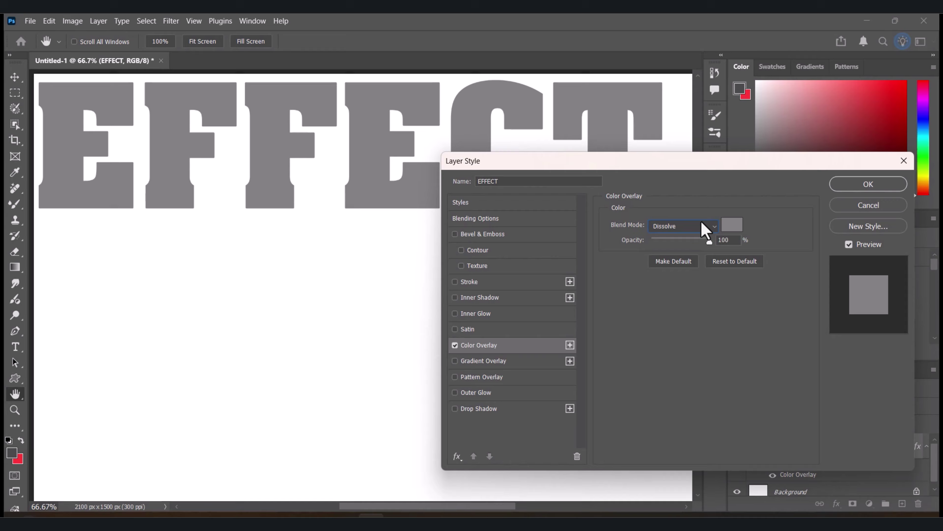
pyautogui.click(701, 223)
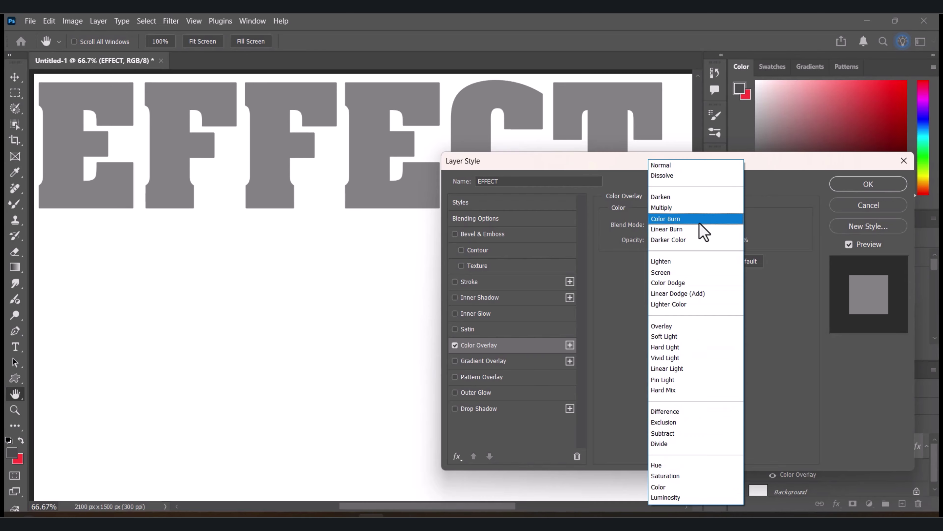
pyautogui.click(663, 165)
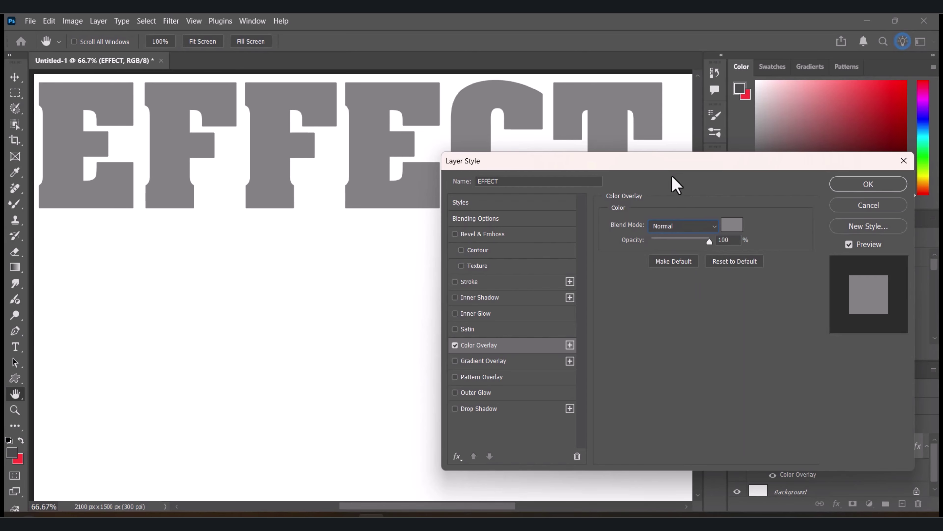
# Set the Color Overlay's color to a very dark red at 100% opacity
pyautogui.click(731, 226)
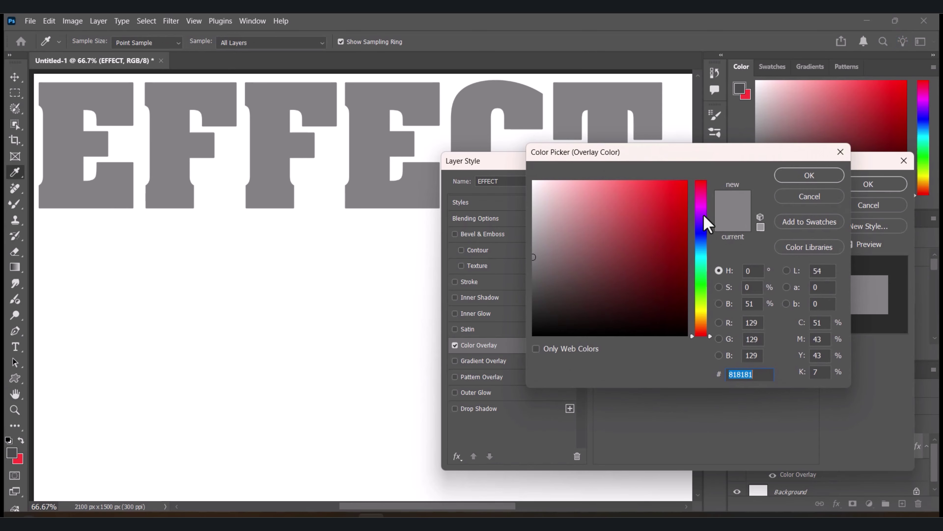
pyautogui.moveTo(654, 158); pyautogui.dragTo(754, 208)
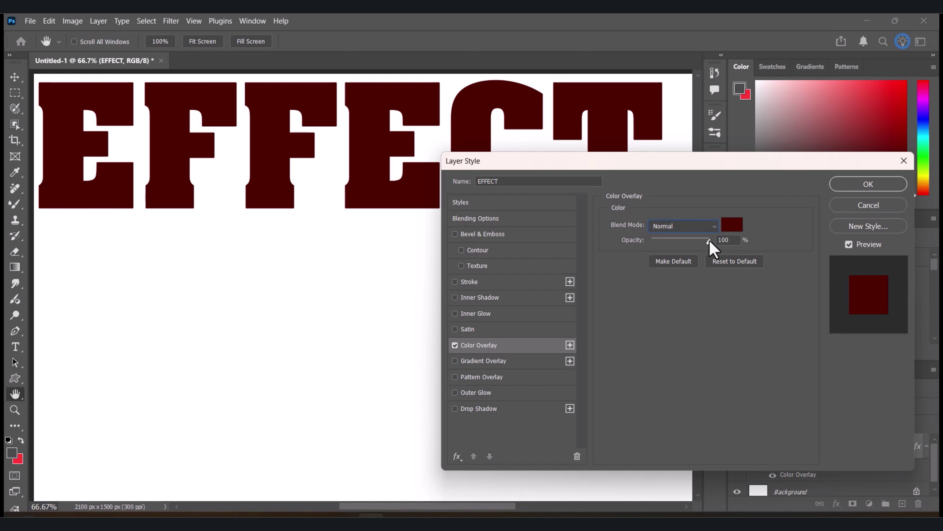
pyautogui.moveTo(710, 242)
pyautogui.mouseDown()
pyautogui.moveTo(676, 255)
pyautogui.moveTo(701, 242)
pyautogui.moveTo(721, 251)
pyautogui.mouseUp()
# Replace the Color Overlay with a Gradient Overlay using the Darken blend mode at 80% opacity
pyautogui.click(455, 345)
pyautogui.click(535, 360)
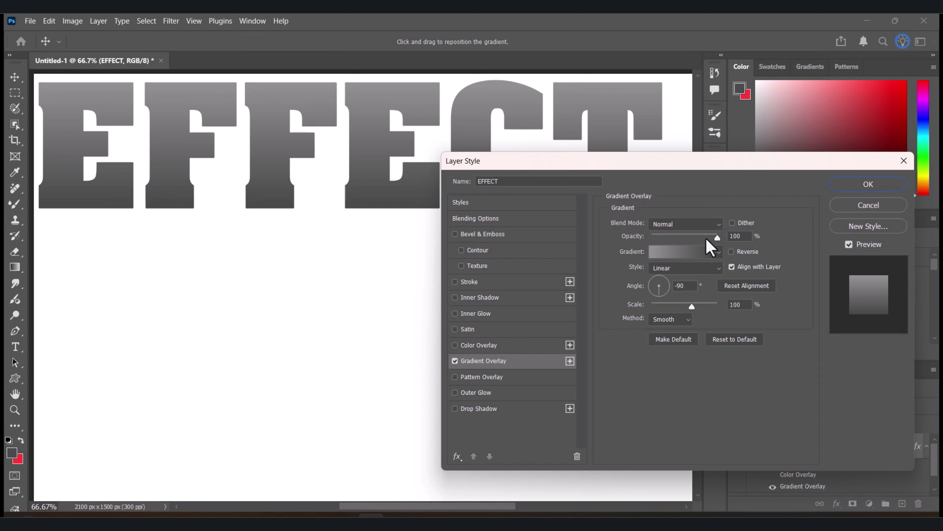
pyautogui.click(716, 224)
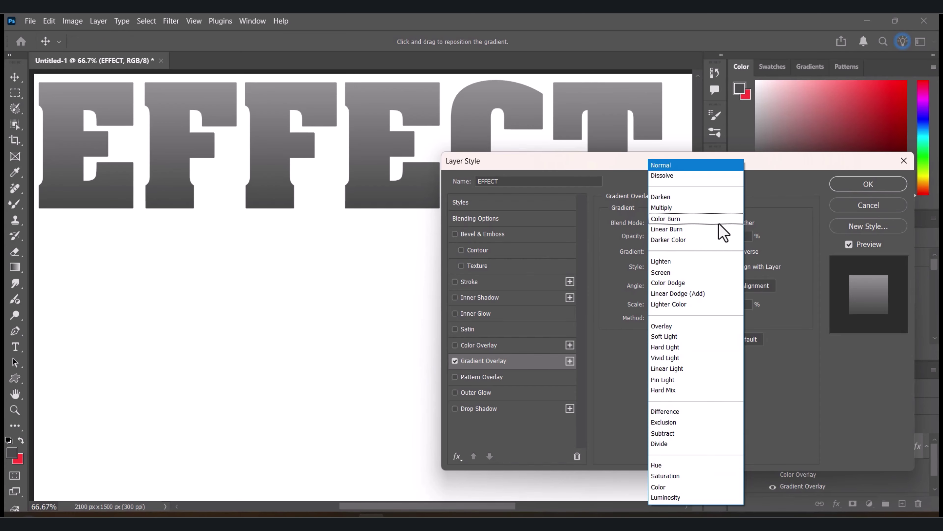
pyautogui.click(682, 204)
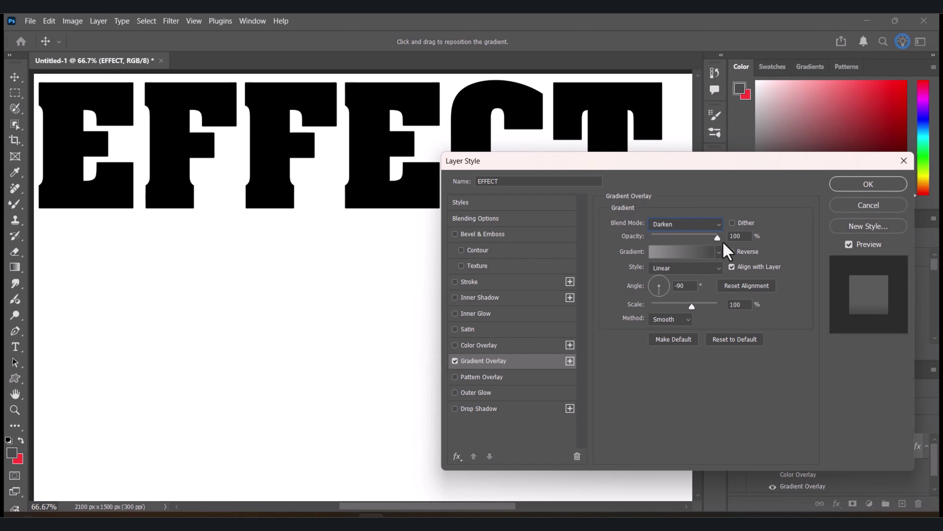
pyautogui.click(704, 238)
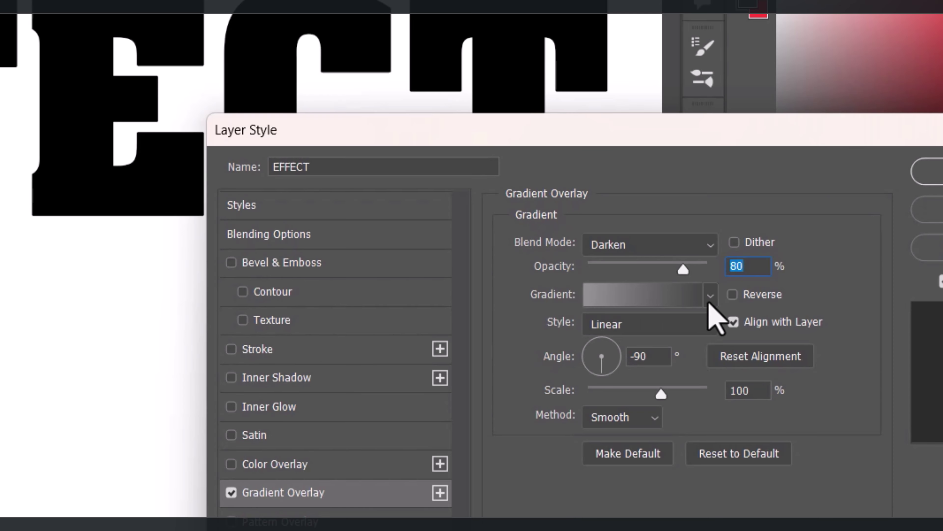
# Choose the pink, blue and purple pastel gradient from the Iridescent presets for the Gradient Overlay
pyautogui.click(710, 296)
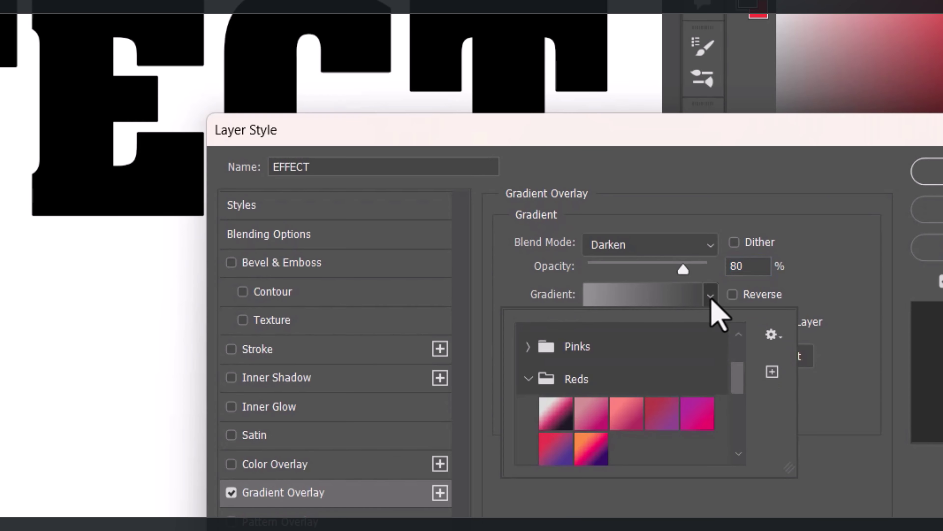
pyautogui.click(529, 380)
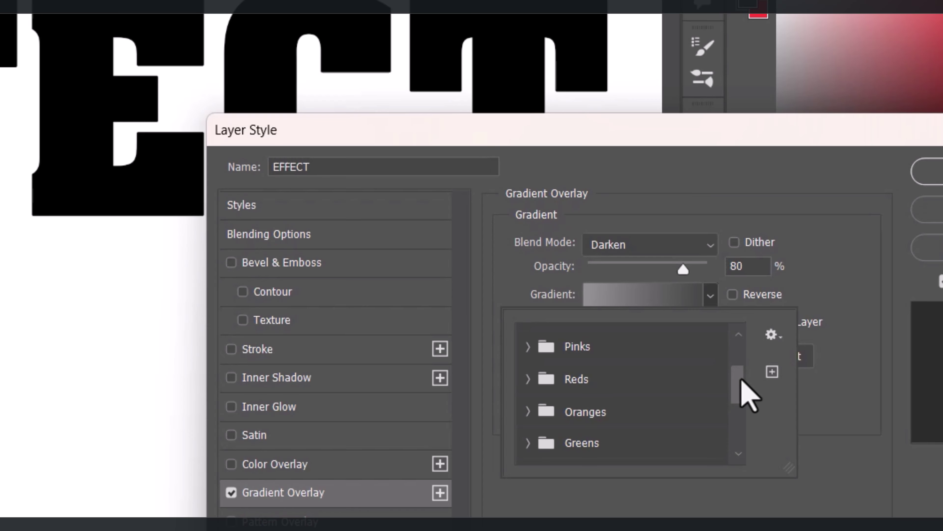
pyautogui.moveTo(740, 390); pyautogui.dragTo(745, 443)
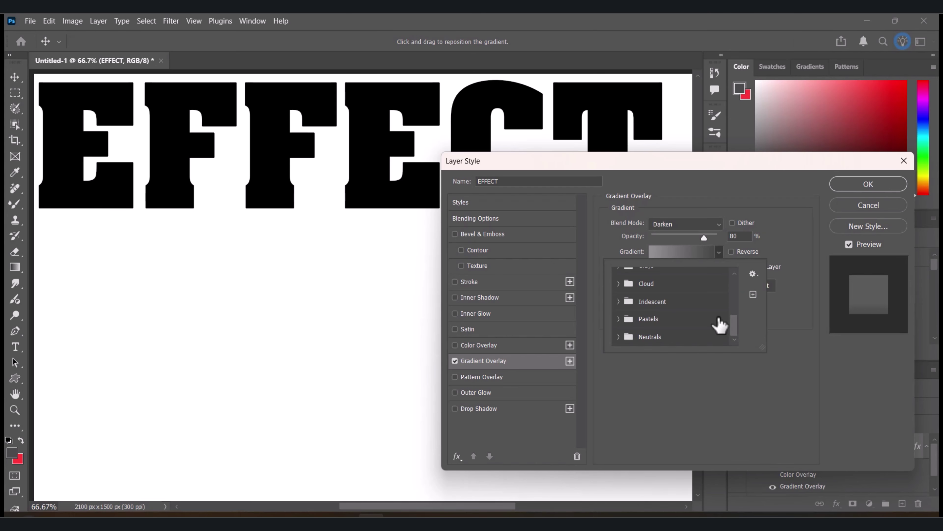
pyautogui.click(546, 387)
pyautogui.scroll(-3, 734, 319)
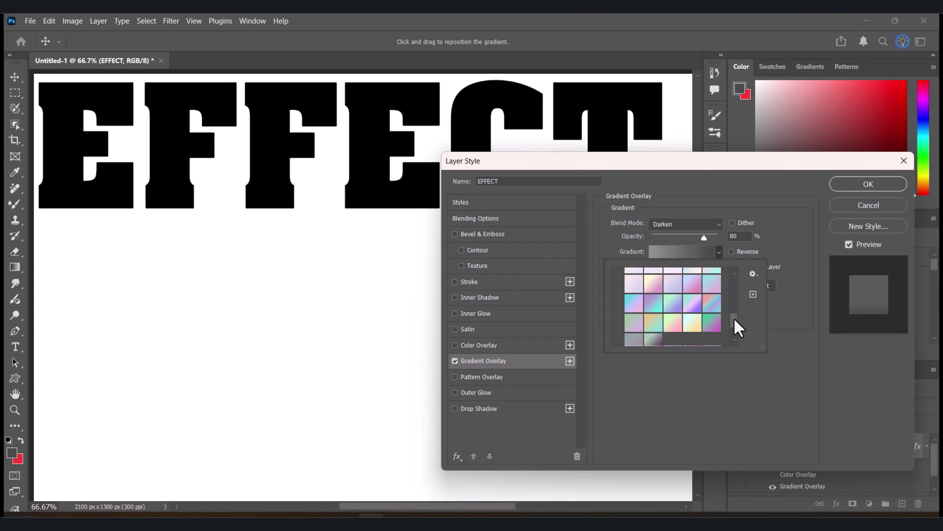
pyautogui.click(709, 286)
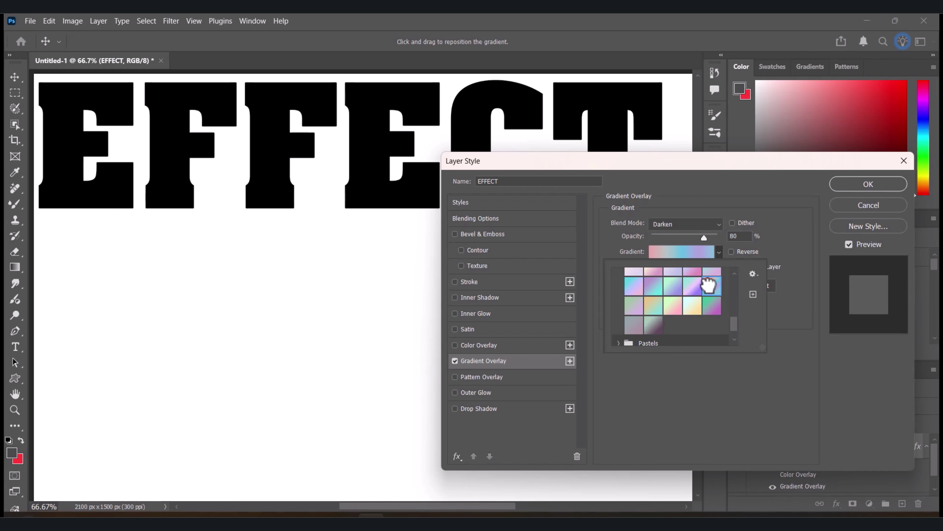
pyautogui.click(735, 206)
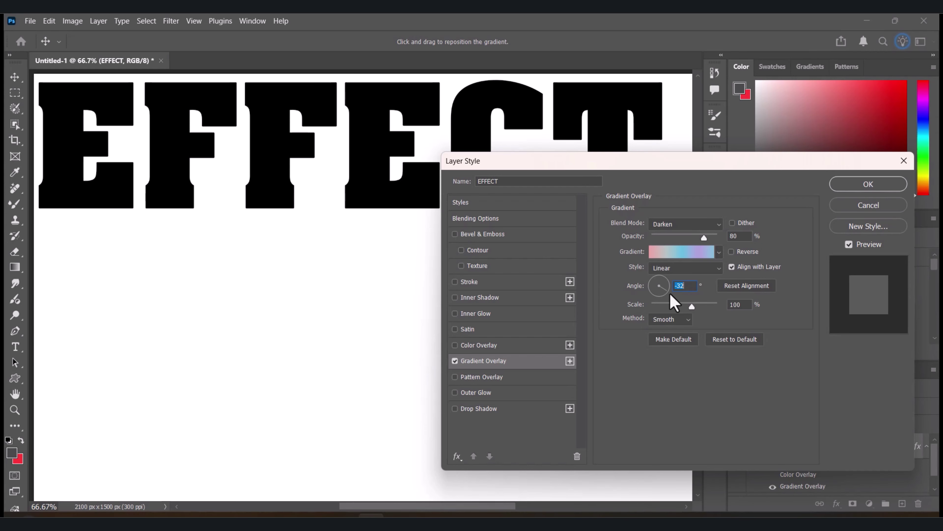
# Set the Gradient Overlay to a -19° angle, Normal blend mode and 67% opacity
pyautogui.moveTo(668, 294); pyautogui.dragTo(679, 292)
pyautogui.click(689, 223)
pyautogui.click(660, 163)
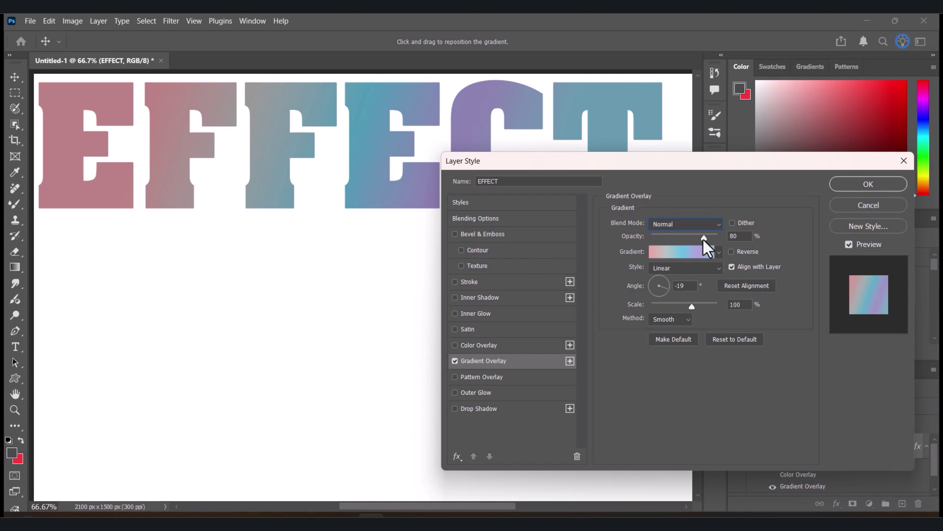
pyautogui.moveTo(704, 239)
pyautogui.mouseDown()
pyautogui.moveTo(720, 242)
pyautogui.moveTo(687, 242)
pyautogui.moveTo(707, 242)
pyautogui.moveTo(697, 239)
pyautogui.mouseUp()
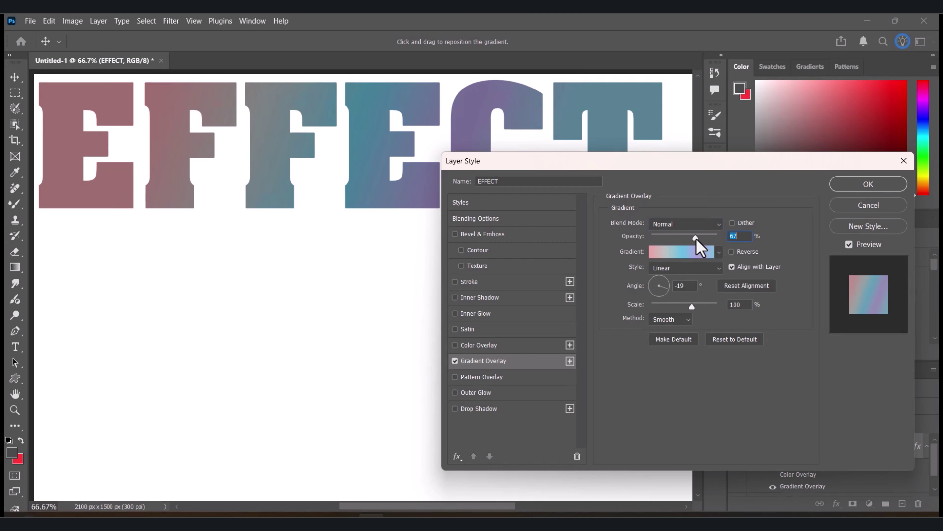
# Try several angles for the Gradient Overlay, including -157° and -88°, and settle on -143°
pyautogui.moveTo(666, 287); pyautogui.dragTo(639, 293)
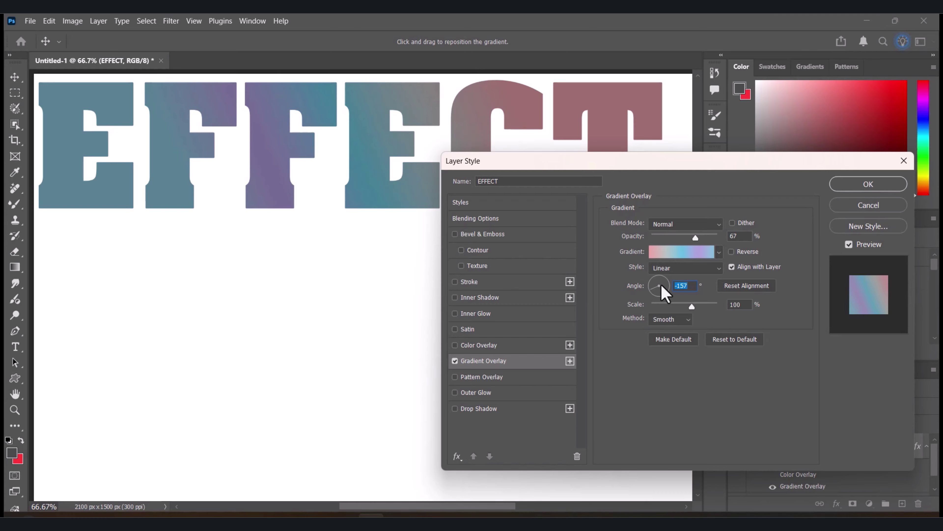
pyautogui.moveTo(653, 288); pyautogui.dragTo(648, 285)
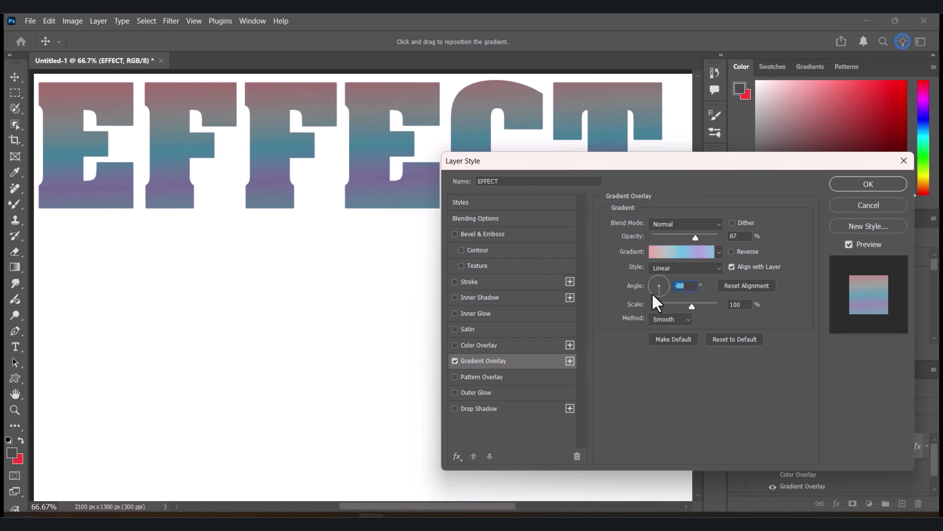
pyautogui.moveTo(657, 294); pyautogui.dragTo(649, 294)
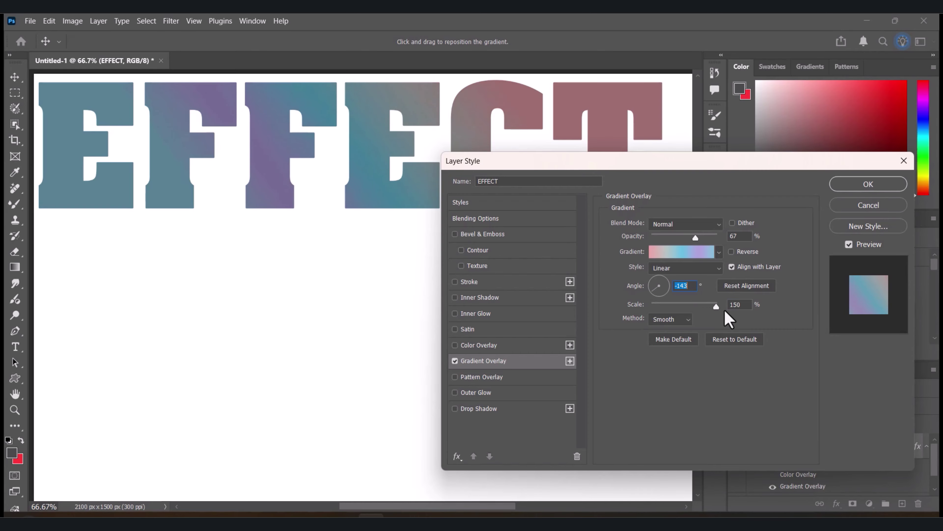
# Try smaller Gradient Overlay scales, down to 21%, and set the scale to 150%
pyautogui.press('Tab')
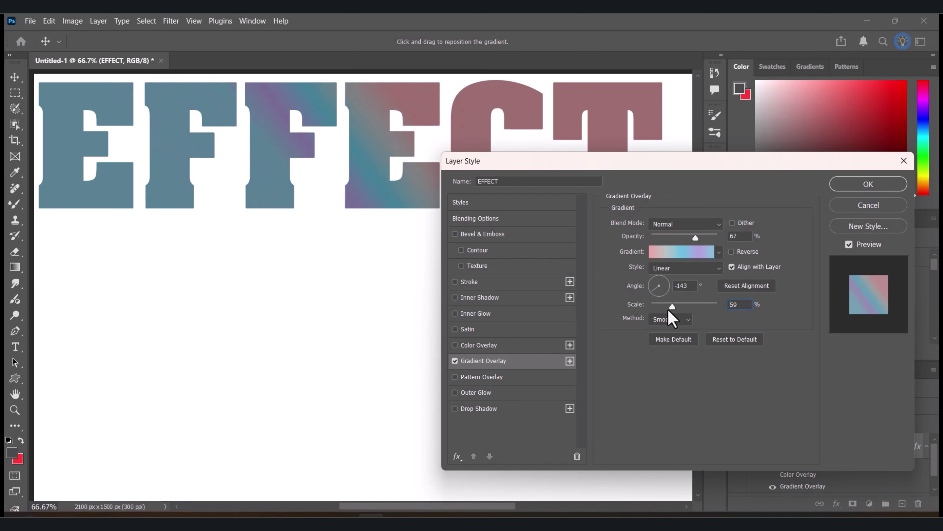
pyautogui.moveTo(668, 310)
pyautogui.mouseDown()
pyautogui.moveTo(635, 313)
pyautogui.moveTo(656, 312)
pyautogui.mouseUp()
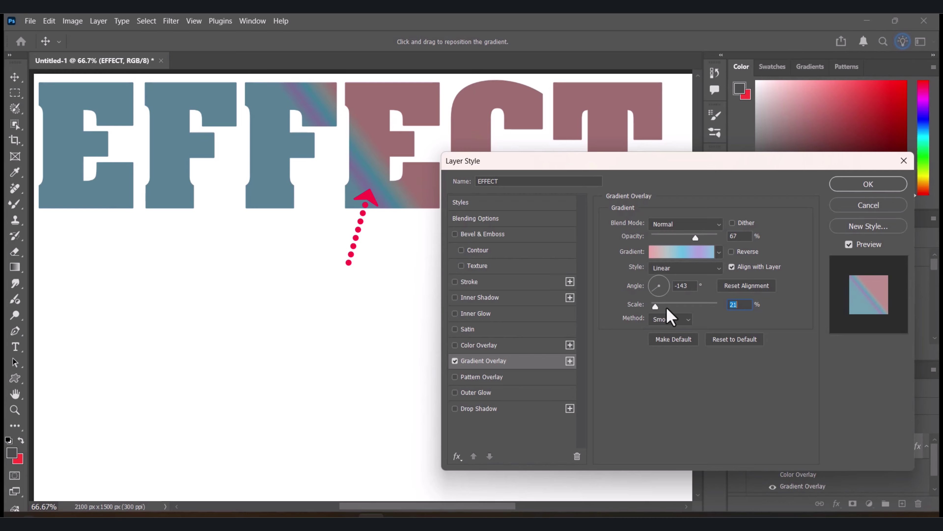
pyautogui.moveTo(660, 307); pyautogui.dragTo(739, 303)
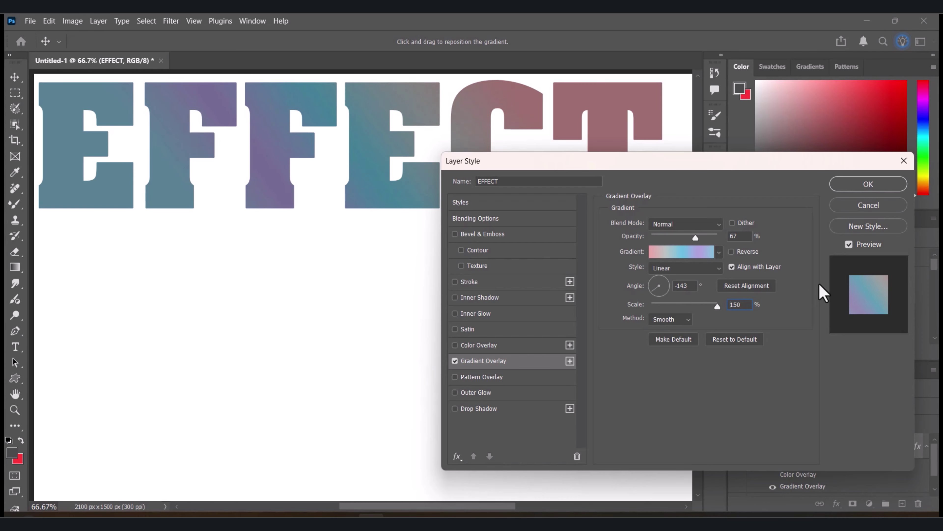
pyautogui.doubleClick(749, 308)
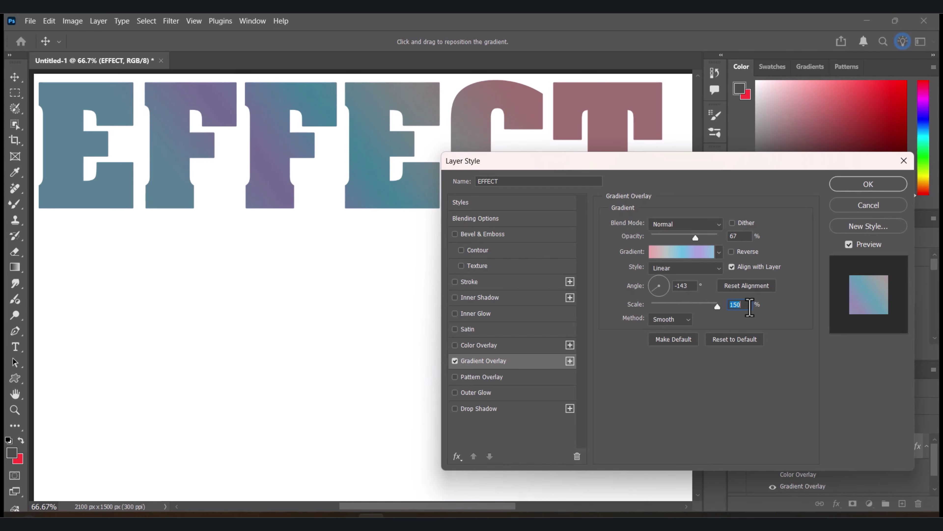
# Try the Linear and Smooth gradient methods and set the Gradient Overlay's method to Stripes
pyautogui.click(687, 320)
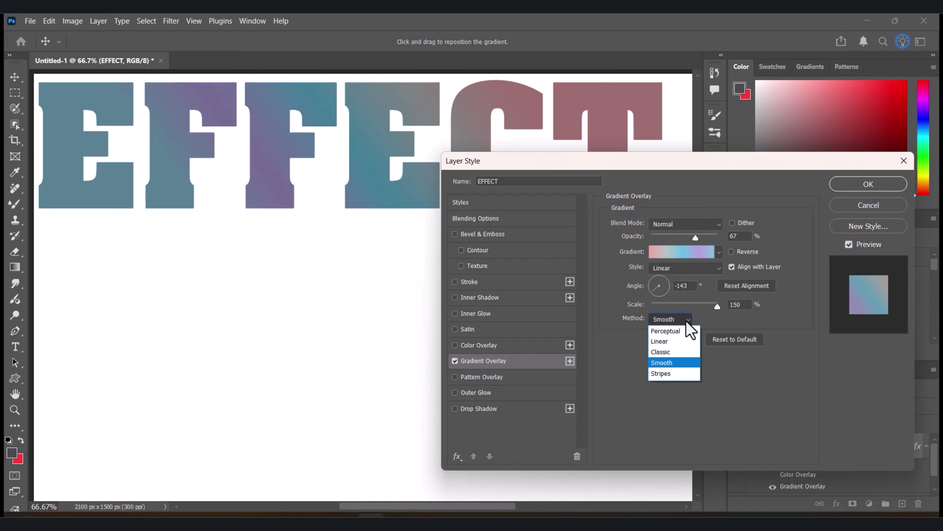
pyautogui.click(667, 343)
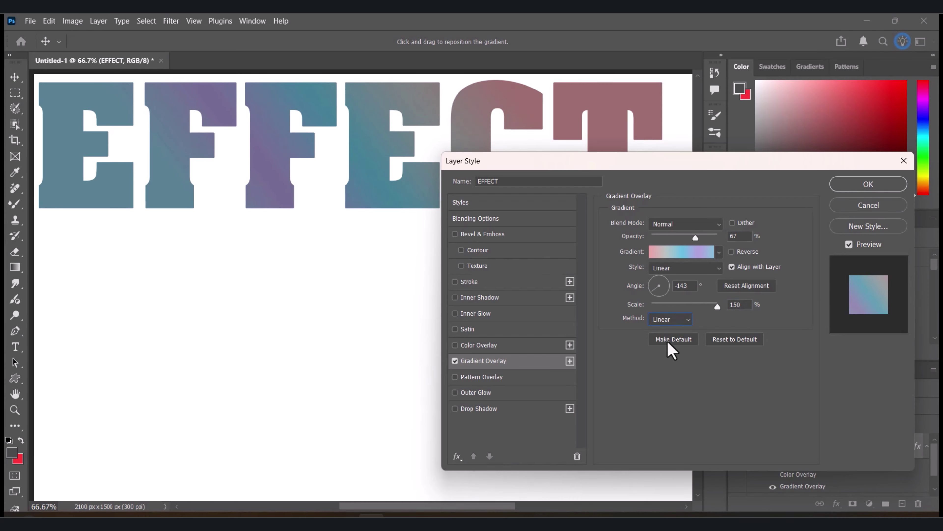
pyautogui.click(687, 319)
pyautogui.click(673, 364)
pyautogui.click(688, 319)
pyautogui.click(670, 371)
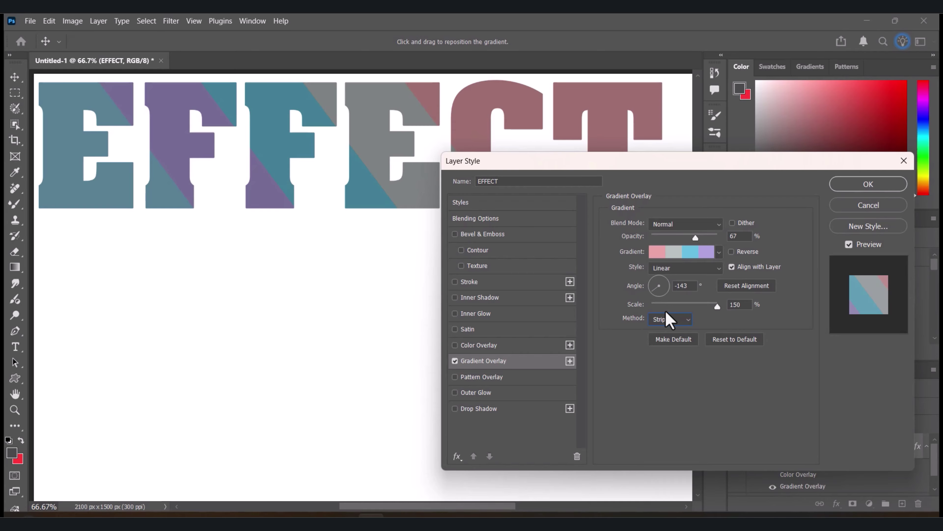
# Replace the Gradient Overlay with a Pattern Overlay in Normal mode at 100% opacity, moving the dialog clear of the text
pyautogui.click(455, 361)
pyautogui.click(483, 378)
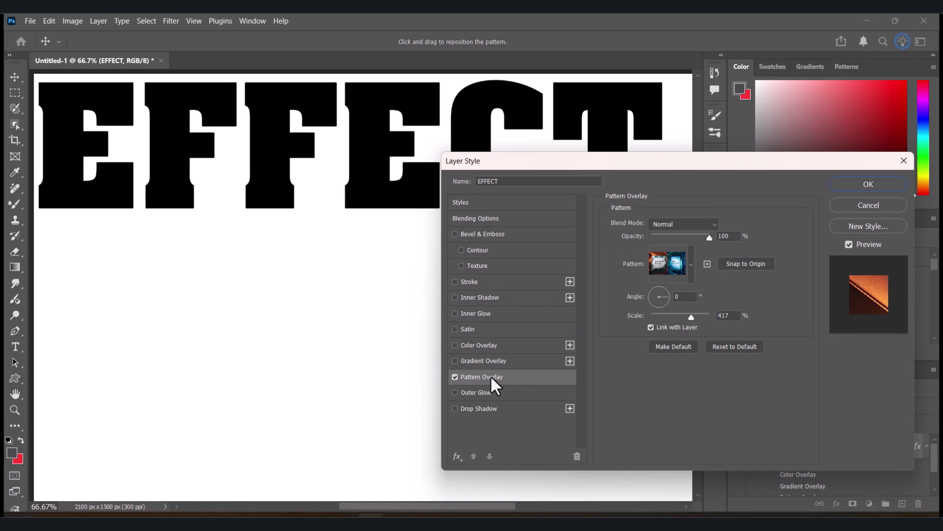
pyautogui.moveTo(669, 165); pyautogui.dragTo(688, 217)
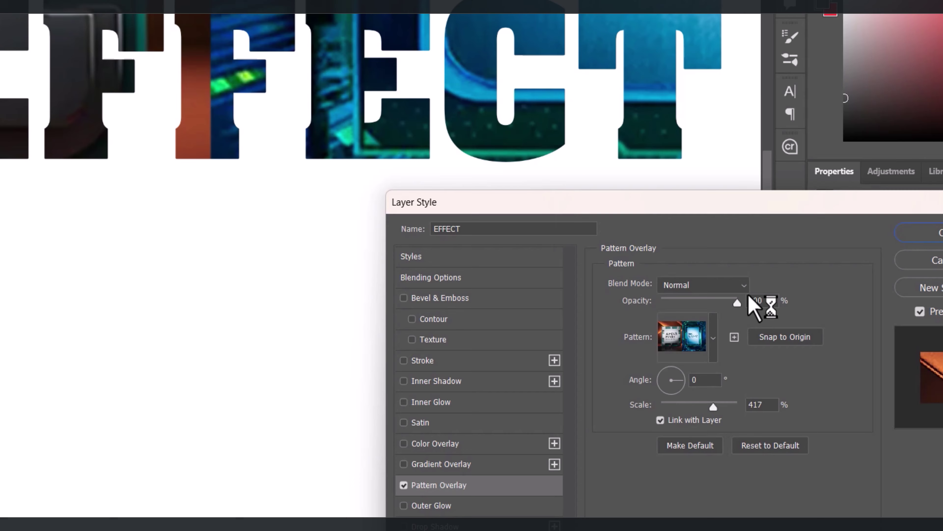
pyautogui.click(747, 293)
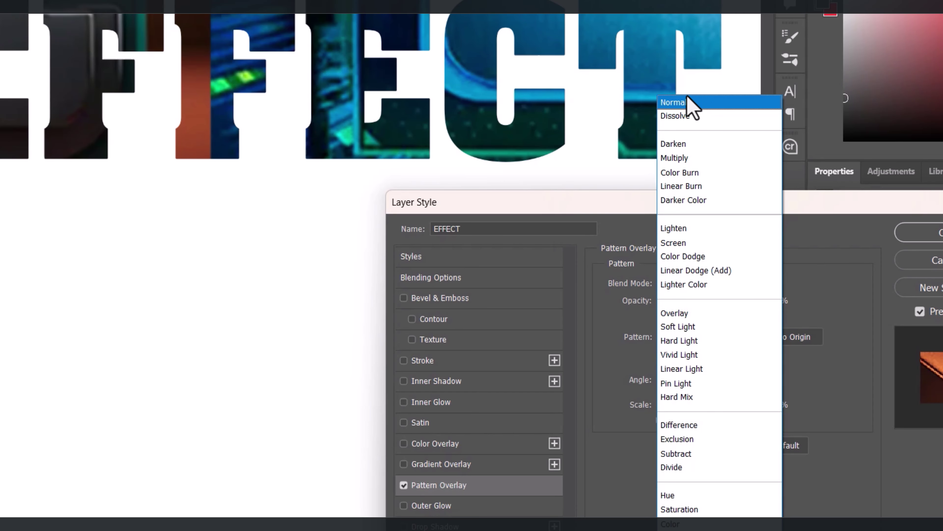
pyautogui.click(707, 105)
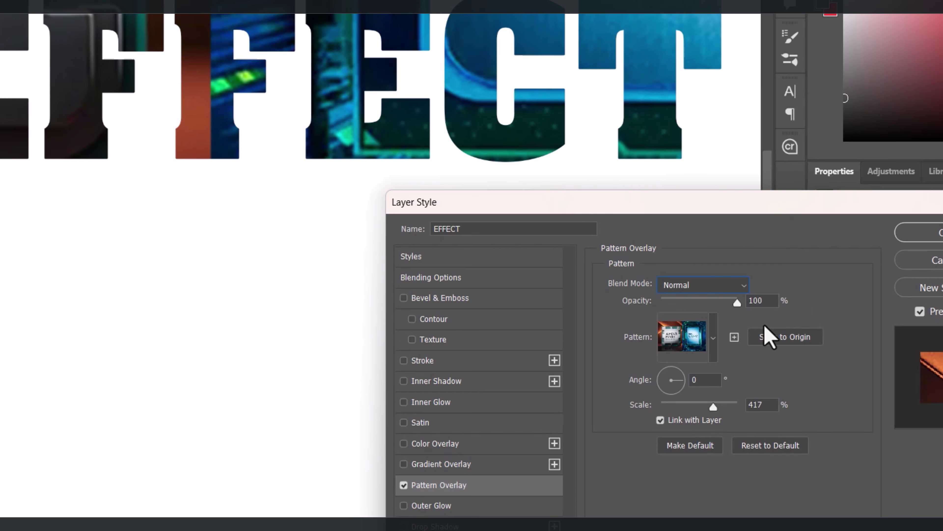
pyautogui.click(762, 302)
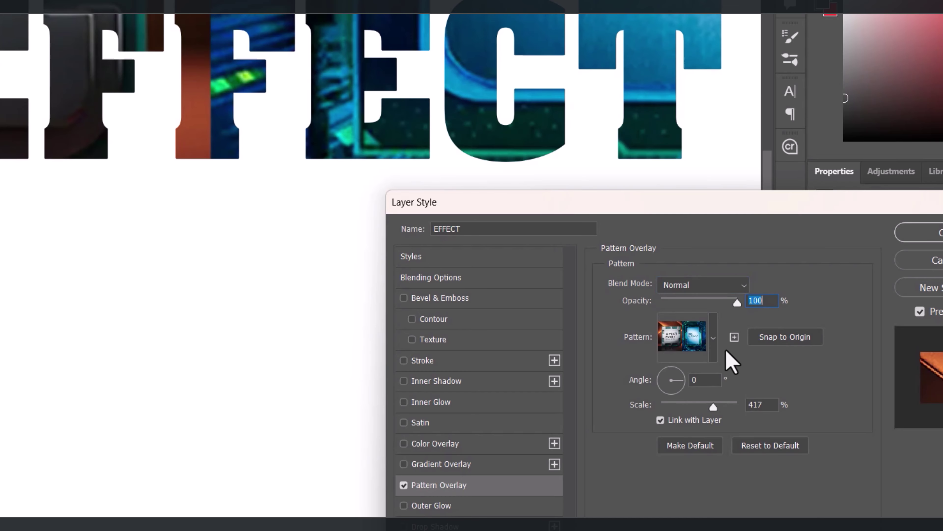
# Browse the Trees, Grass and Water pattern groups and apply the Grass pattern with yellow leaves to the Pattern Overlay
pyautogui.click(713, 338)
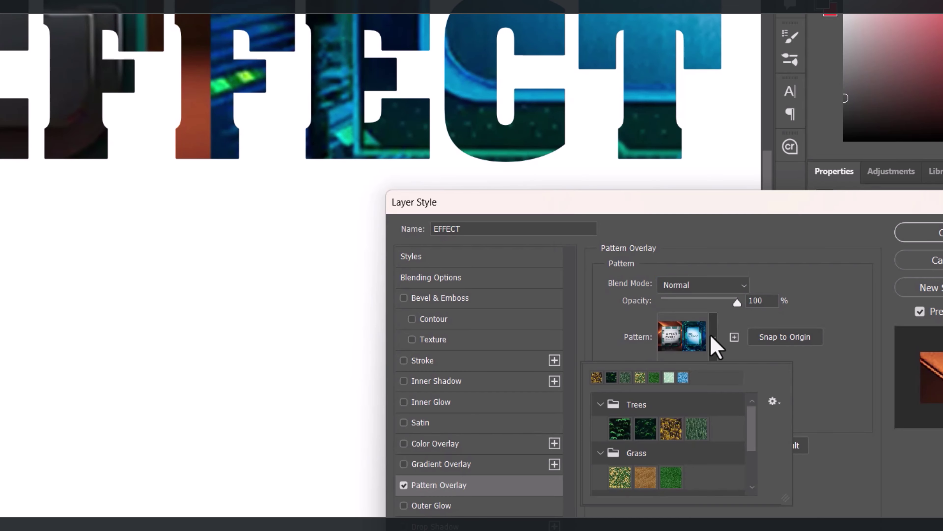
pyautogui.click(600, 404)
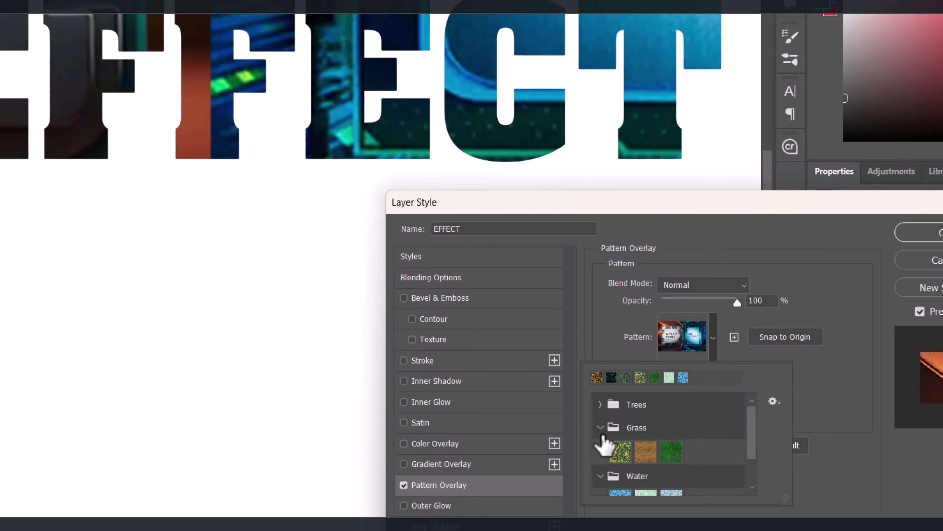
pyautogui.click(601, 427)
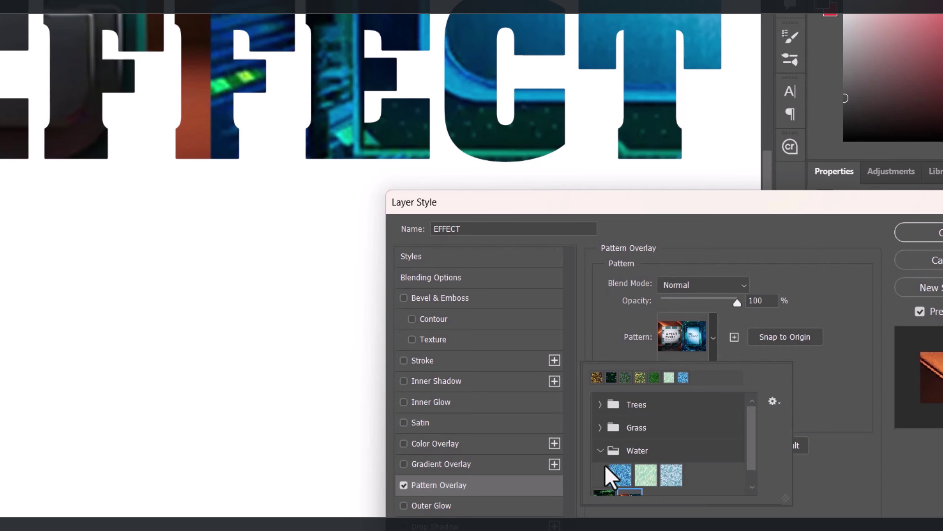
pyautogui.click(599, 450)
pyautogui.click(599, 450)
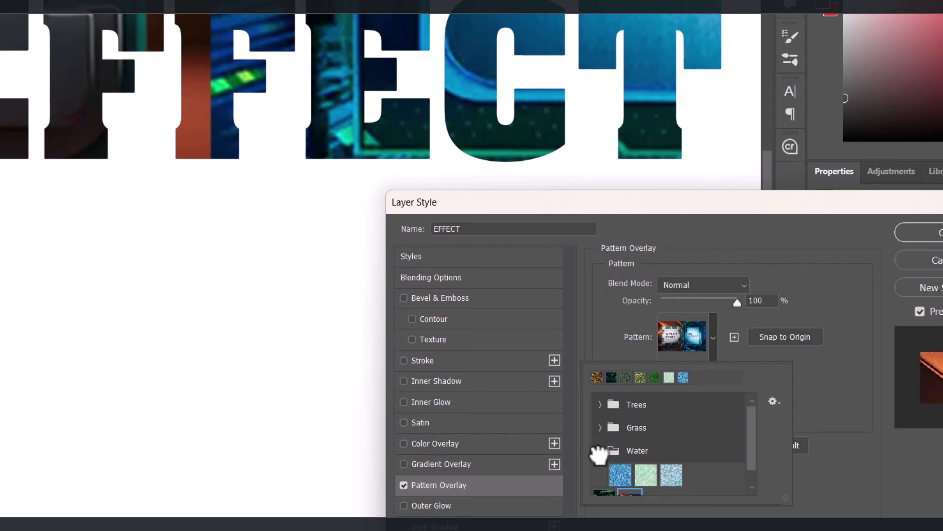
pyautogui.click(600, 450)
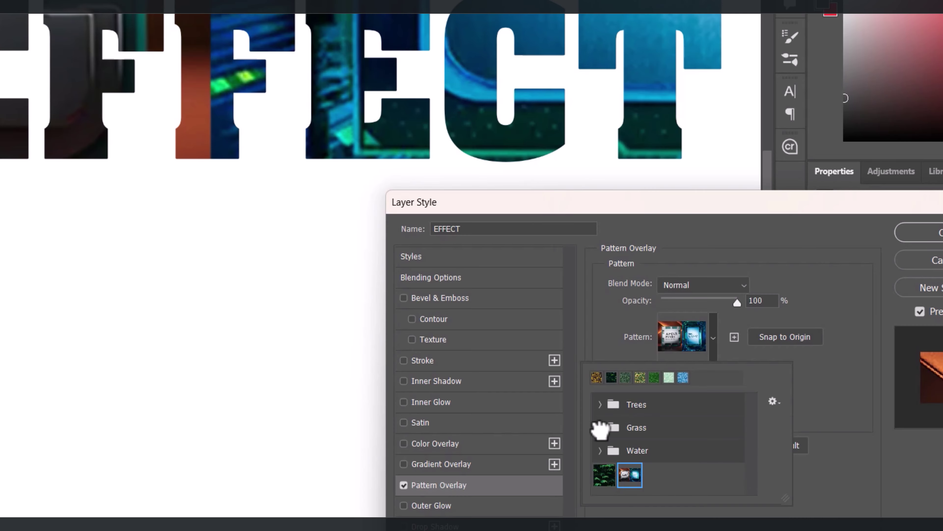
pyautogui.click(601, 427)
pyautogui.click(620, 451)
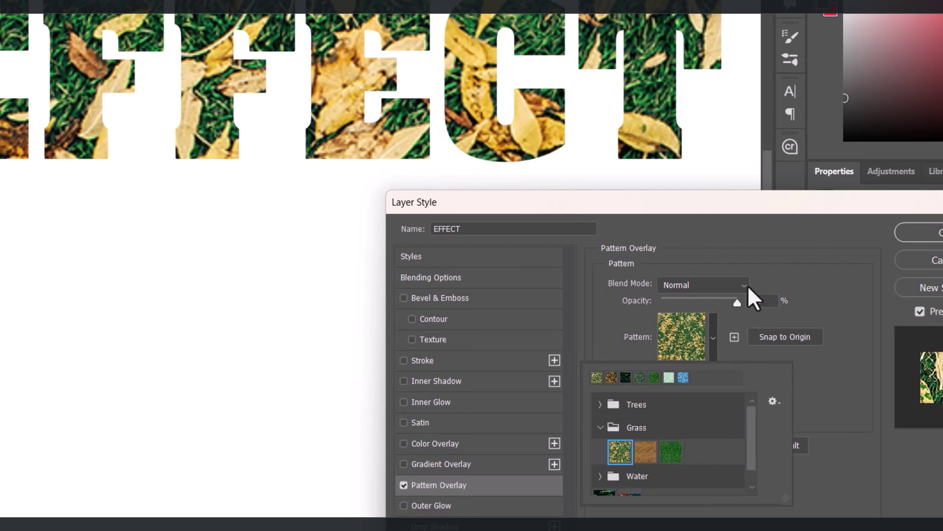
pyautogui.click(771, 239)
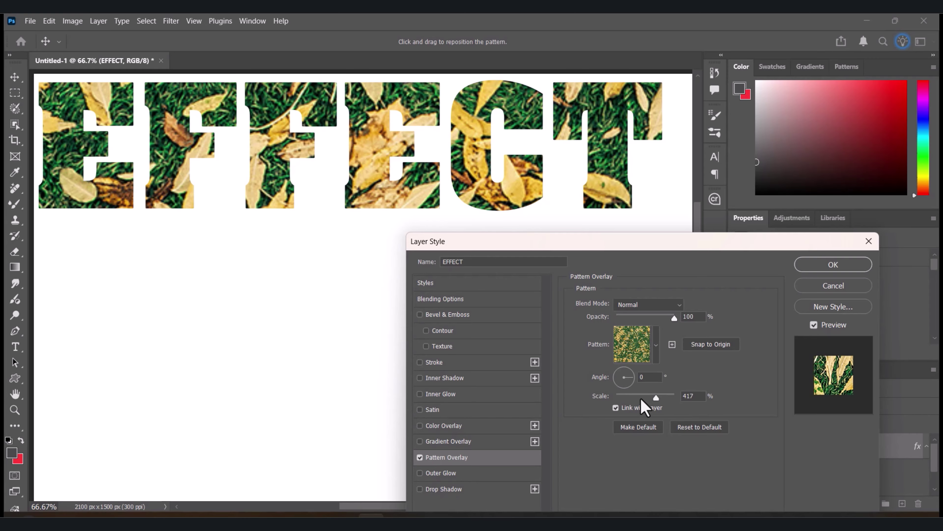
# Rotate the Pattern Overlay's grass pattern to 122° and set its scale to 63% after trying 1000%
pyautogui.moveTo(629, 377); pyautogui.dragTo(630, 374)
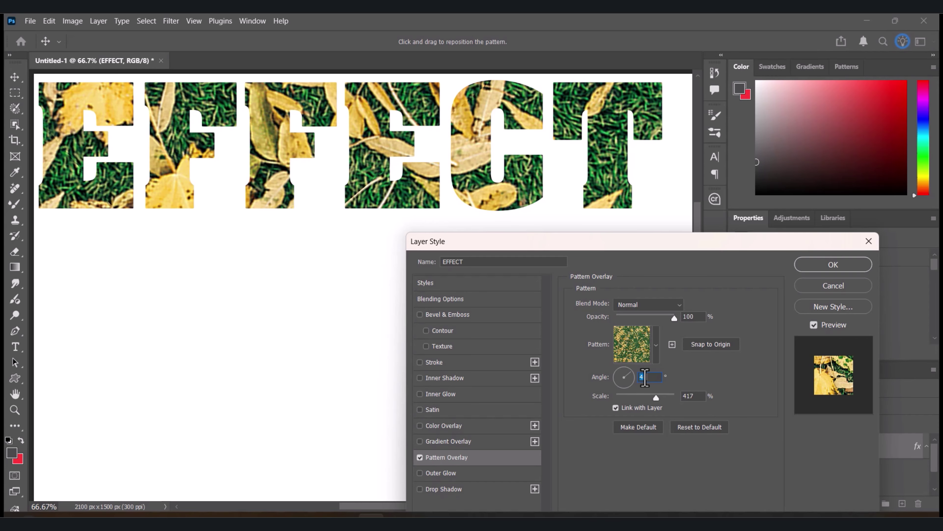
pyautogui.moveTo(631, 375); pyautogui.dragTo(619, 370)
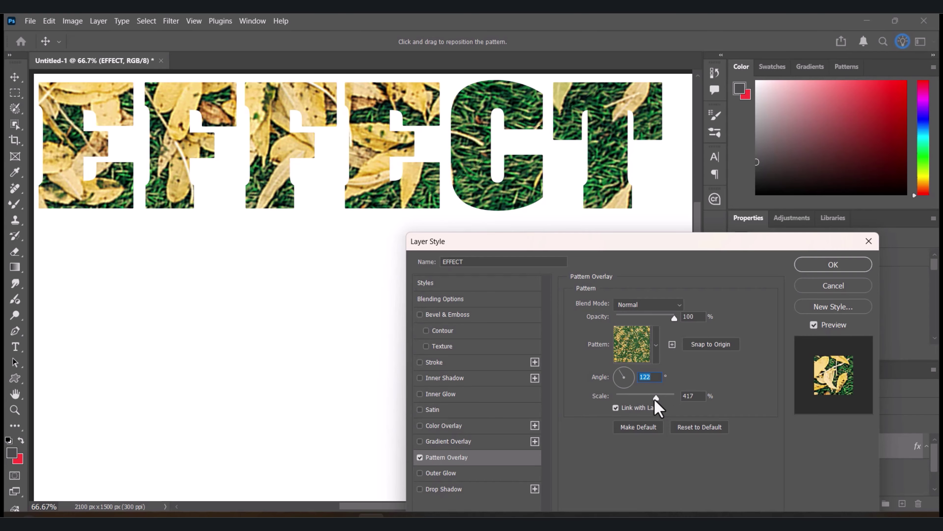
pyautogui.moveTo(654, 400); pyautogui.dragTo(674, 397)
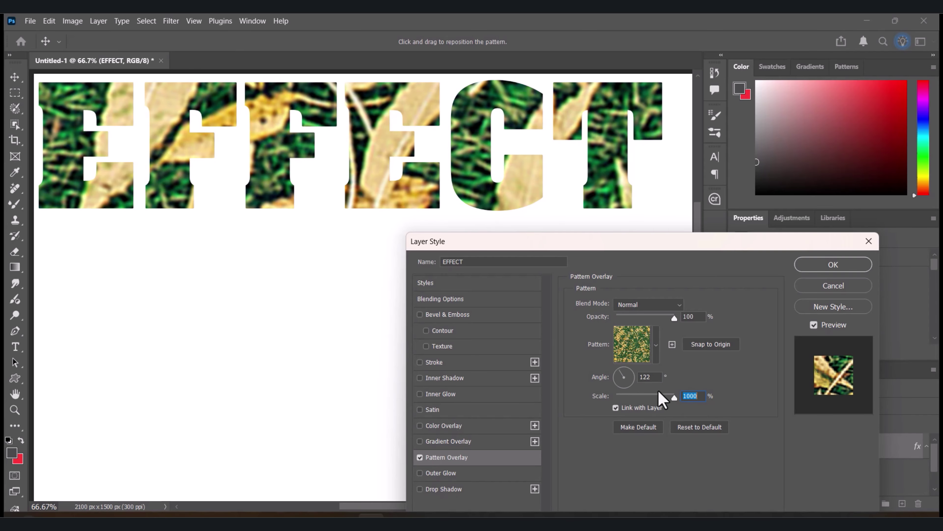
pyautogui.moveTo(674, 400); pyautogui.dragTo(636, 400)
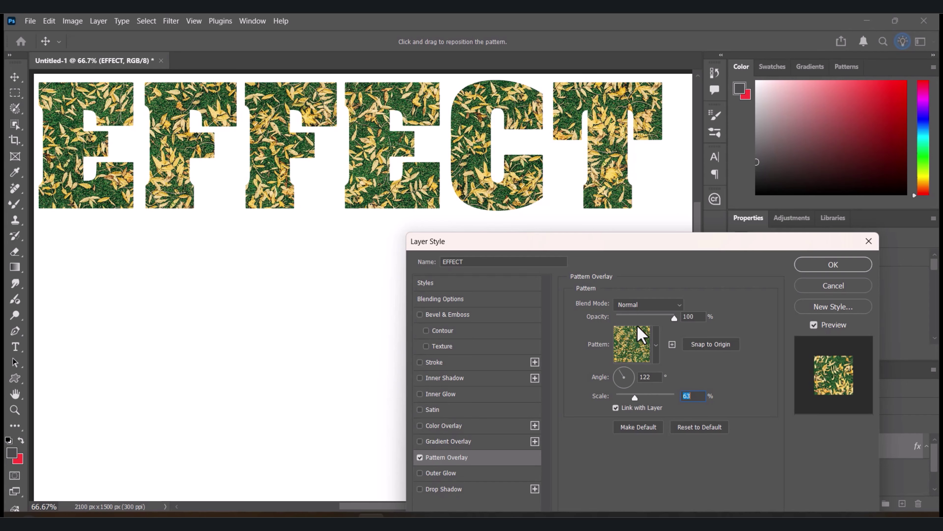
# Replace the Pattern Overlay with an Outer Glow in Normal mode at 100% opacity and 9% noise
pyautogui.moveTo(638, 249); pyautogui.dragTo(661, 226)
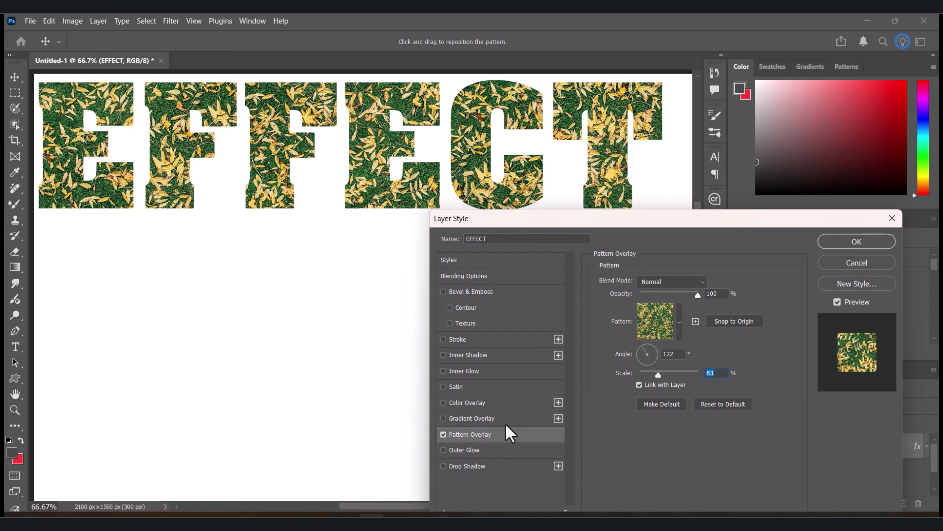
pyautogui.click(444, 434)
pyautogui.click(474, 451)
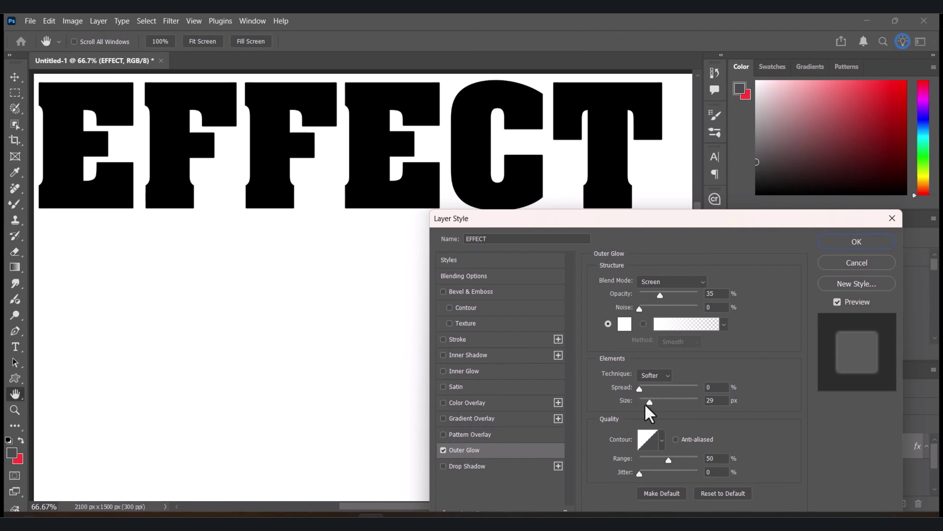
pyautogui.click(687, 284)
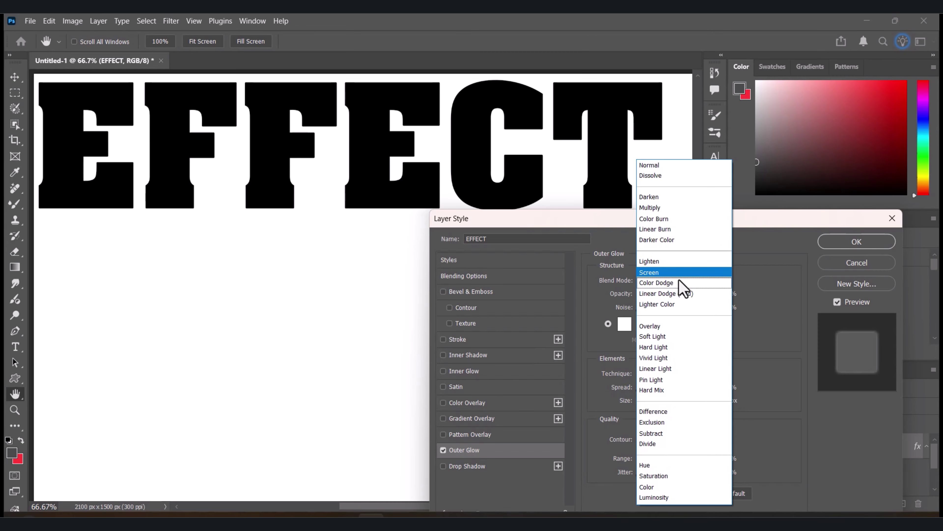
pyautogui.click(656, 164)
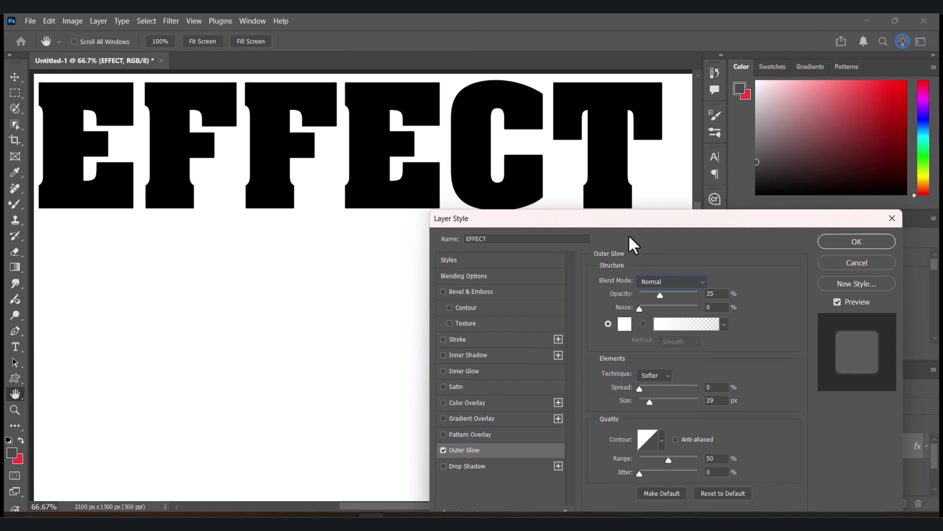
pyautogui.moveTo(660, 294); pyautogui.dragTo(718, 299)
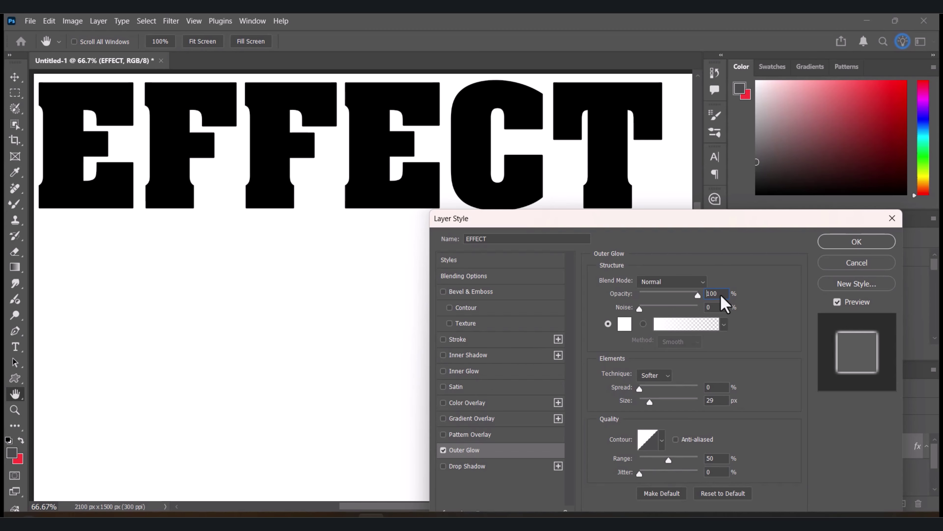
pyautogui.moveTo(640, 308); pyautogui.dragTo(646, 312)
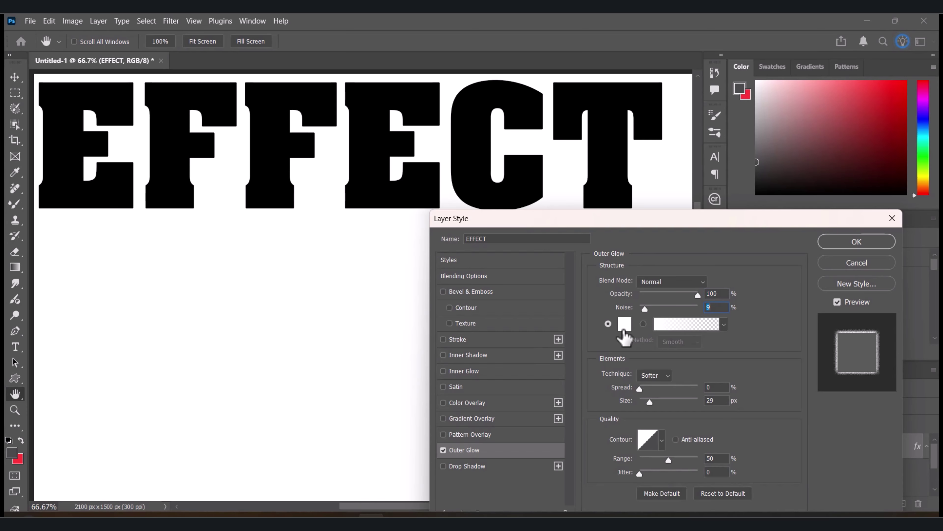
pyautogui.click(608, 323)
pyautogui.click(624, 325)
pyautogui.click(891, 247)
pyautogui.click(644, 325)
pyautogui.click(724, 324)
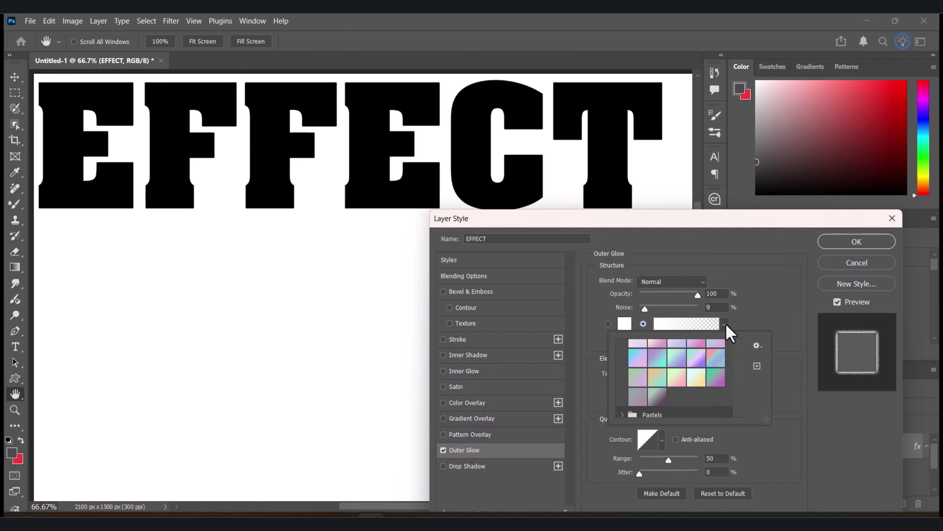
pyautogui.click(724, 324)
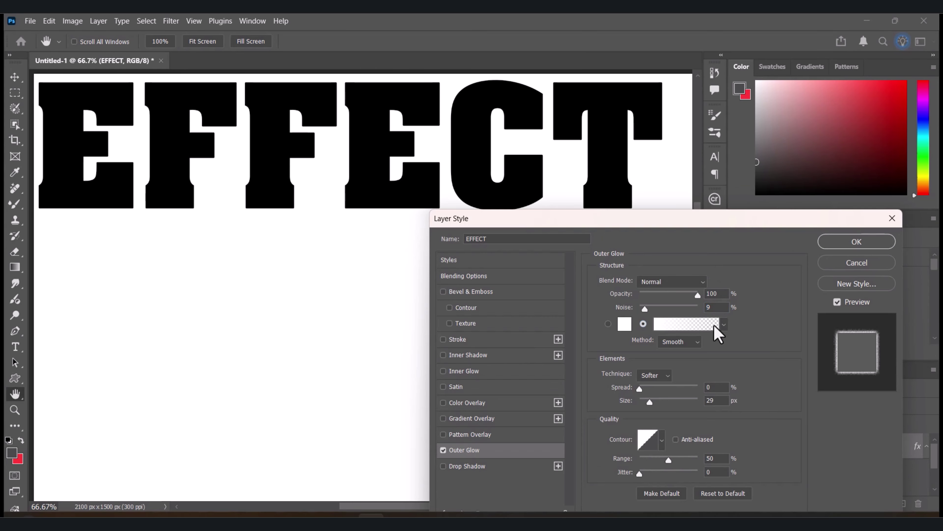
# Give the Outer Glow a solid blue color, #0500d2
pyautogui.click(608, 323)
pyautogui.click(625, 323)
pyautogui.moveTo(713, 319); pyautogui.dragTo(785, 282)
pyautogui.click(770, 256)
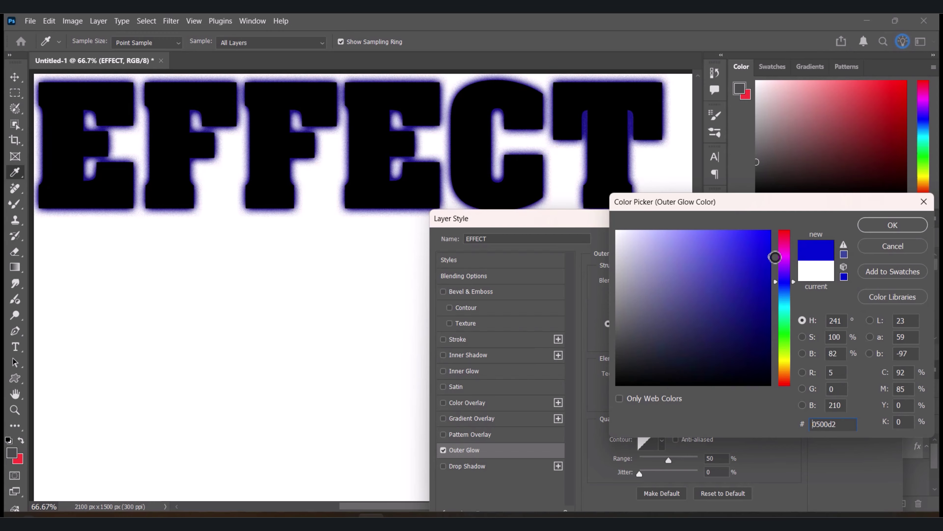
pyautogui.click(888, 226)
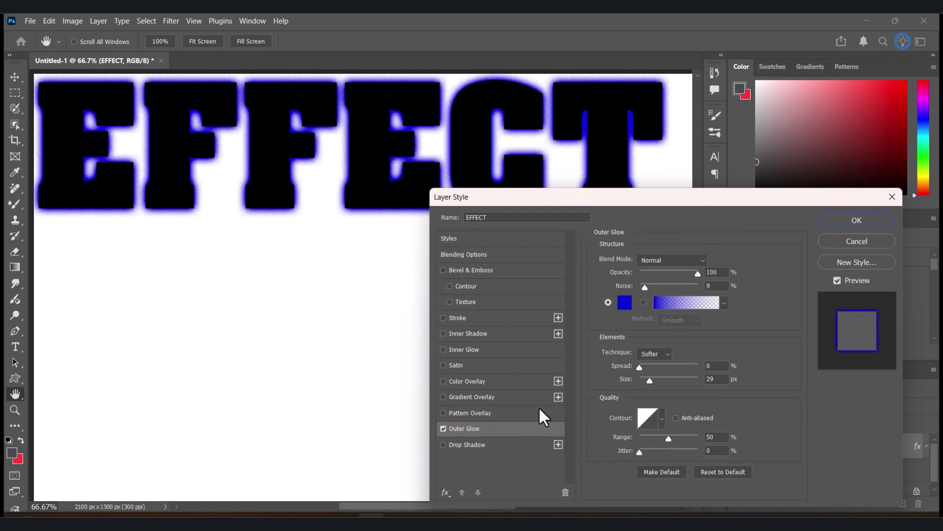
# Switch the Outer Glow to a gradient, look through the Greens and Cloud groups, and apply the first Pastels preset
pyautogui.click(643, 303)
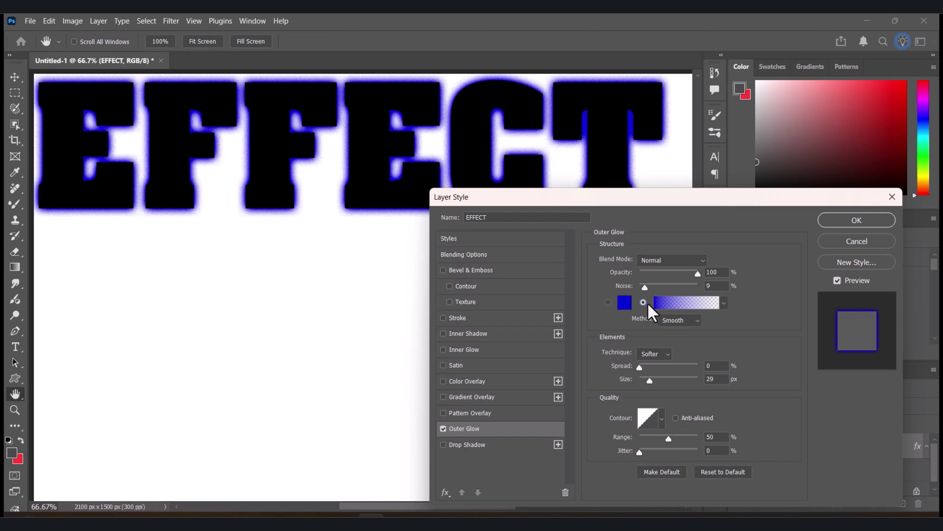
pyautogui.click(723, 303)
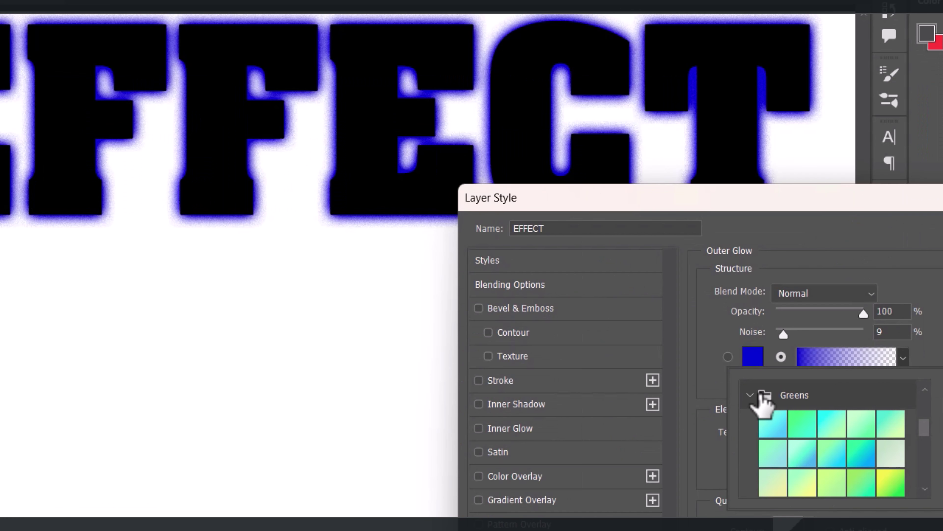
pyautogui.click(749, 394)
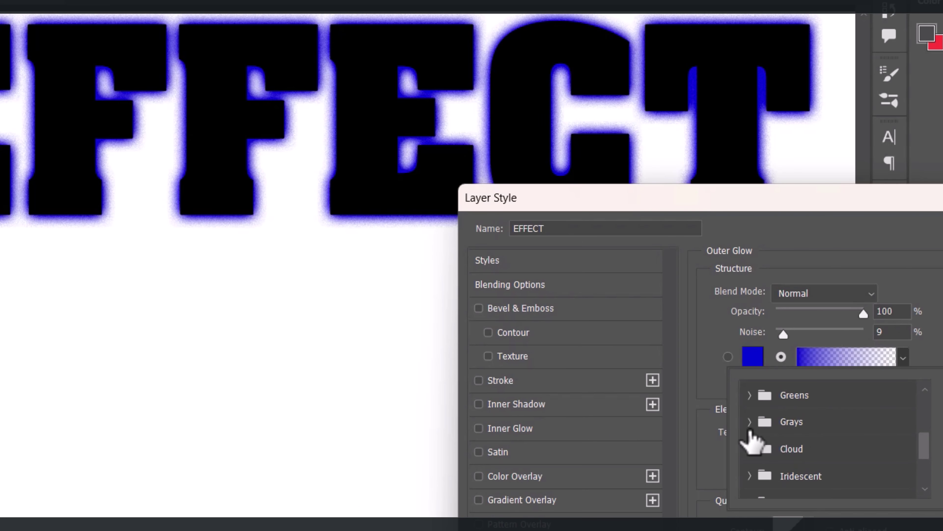
pyautogui.click(750, 449)
pyautogui.scroll(-2, 811, 480)
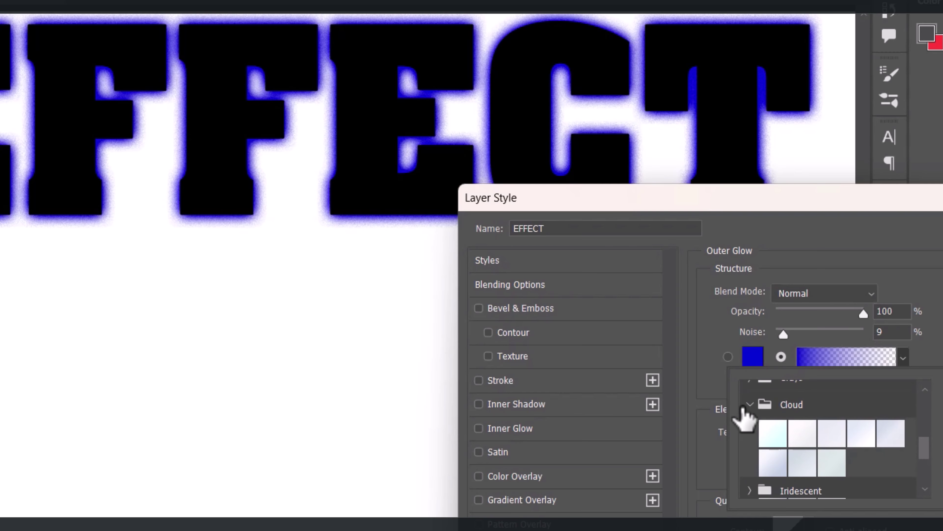
pyautogui.click(747, 405)
pyautogui.scroll(-2, 768, 457)
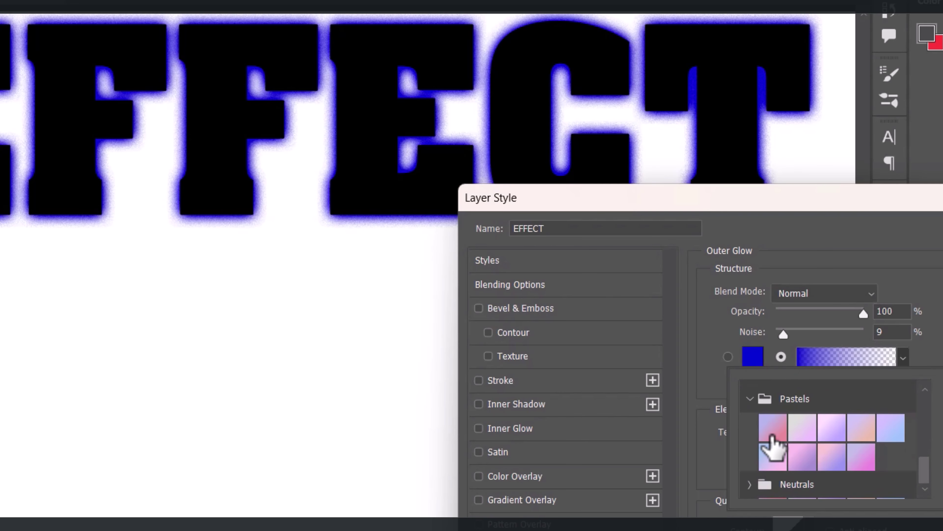
pyautogui.click(770, 431)
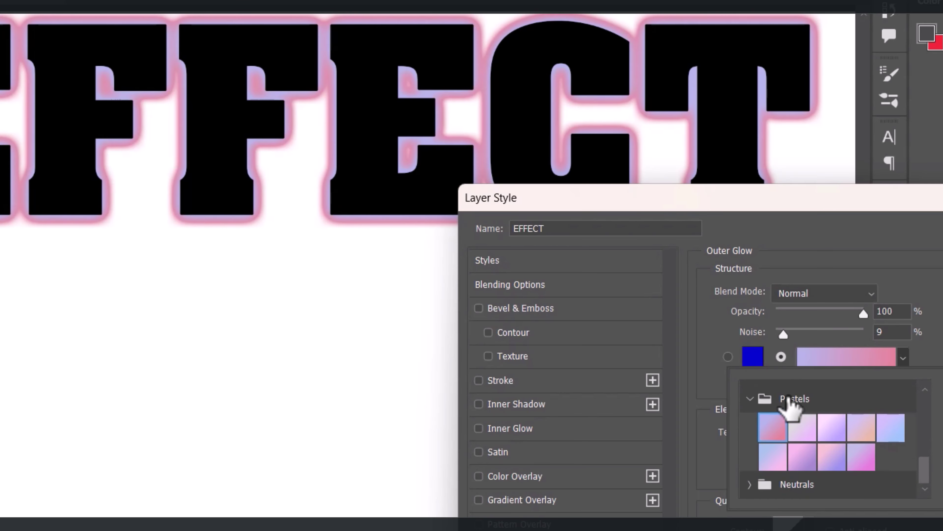
pyautogui.click(750, 398)
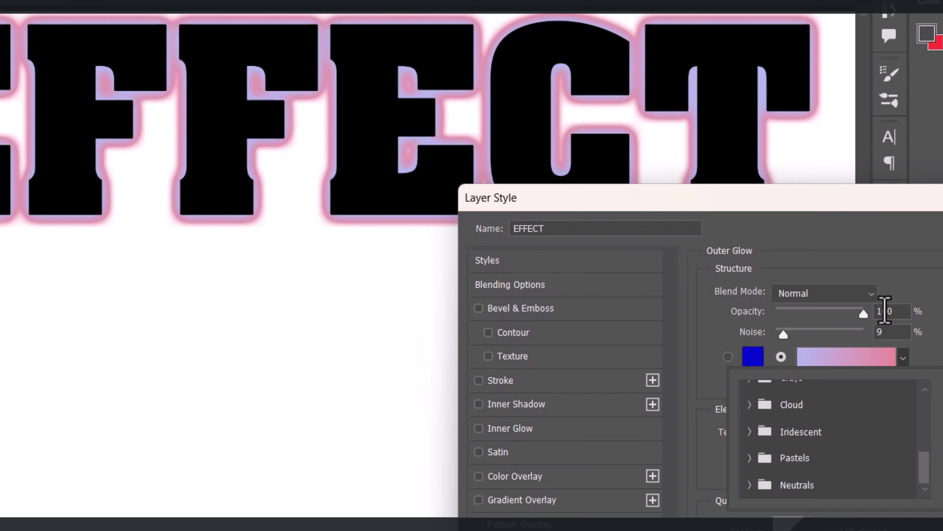
# Set the Outer Glow's opacity to 95%, spread to 5% and size to 35 px, after trying a 16 px size
pyautogui.click(919, 269)
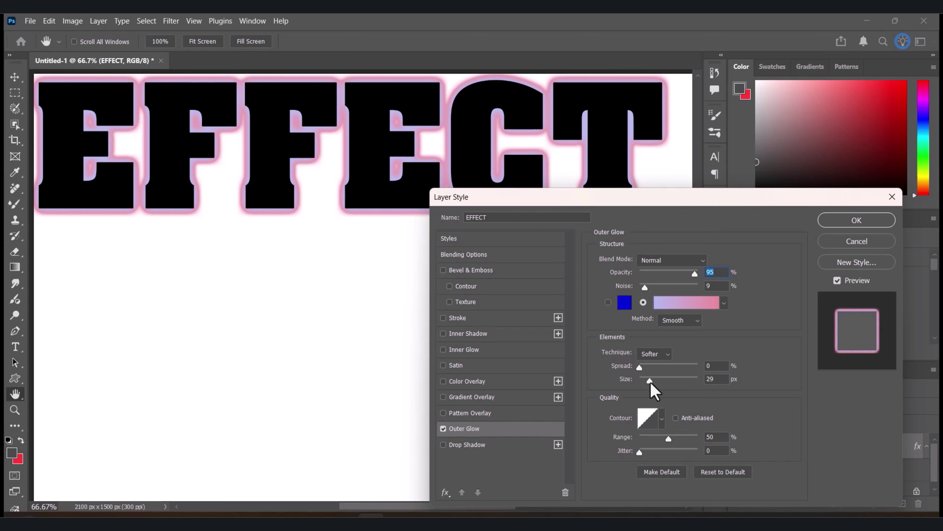
pyautogui.moveTo(650, 383)
pyautogui.mouseDown()
pyautogui.moveTo(642, 368)
pyautogui.moveTo(657, 370)
pyautogui.moveTo(641, 368)
pyautogui.mouseUp()
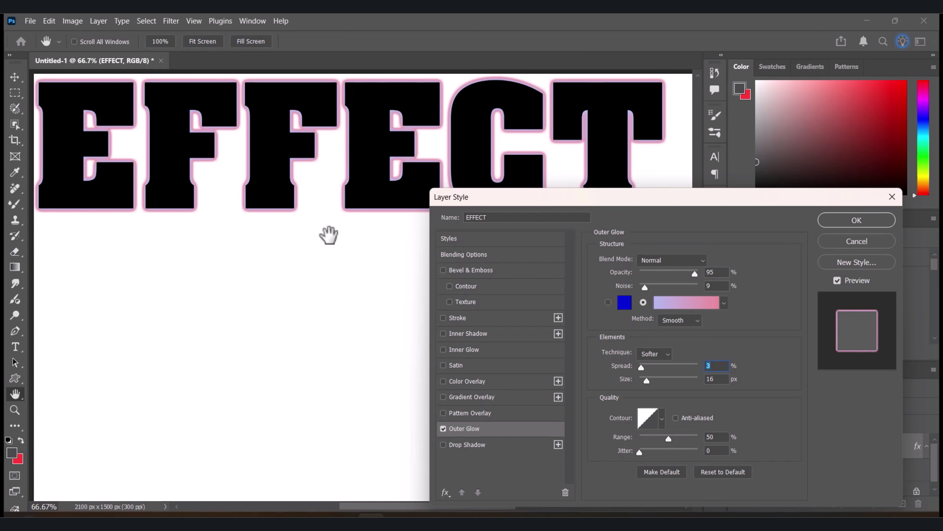
pyautogui.scroll(4, 330, 237)
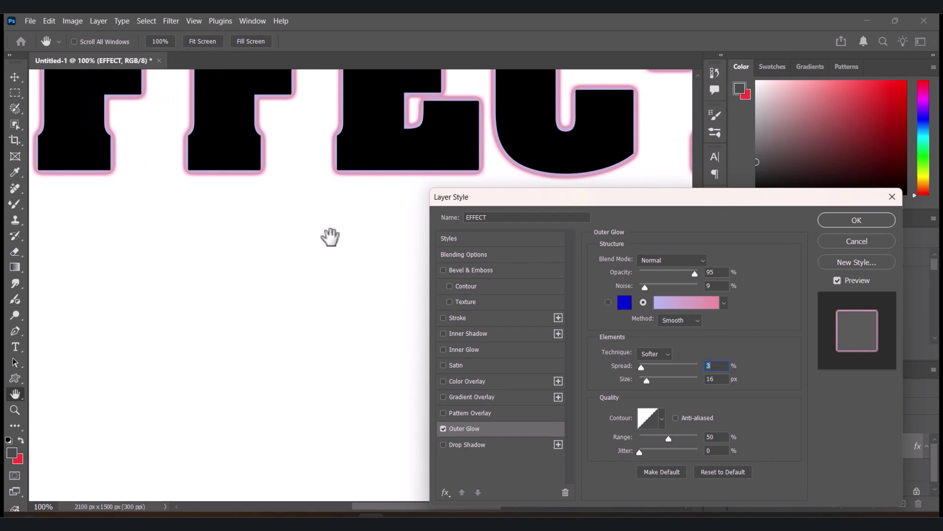
pyautogui.moveTo(198, 91); pyautogui.dragTo(208, 270)
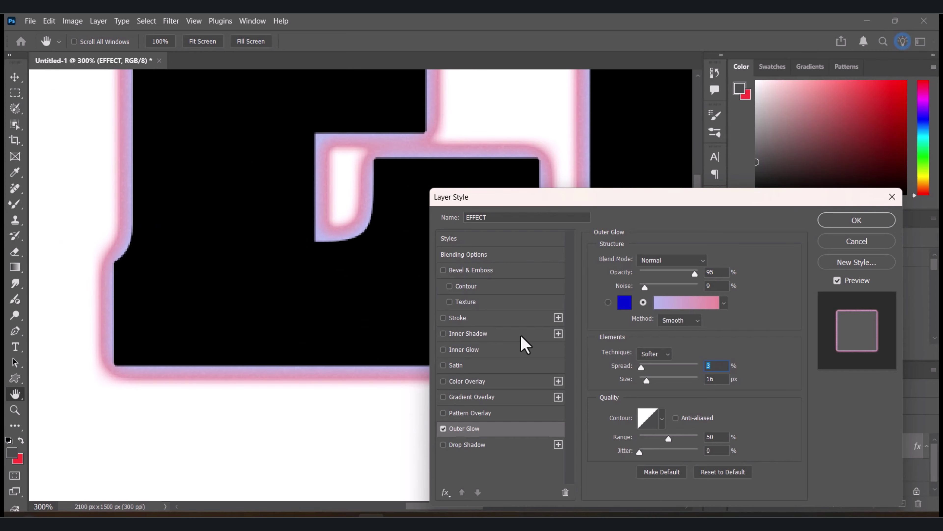
pyautogui.moveTo(650, 384); pyautogui.dragTo(653, 386)
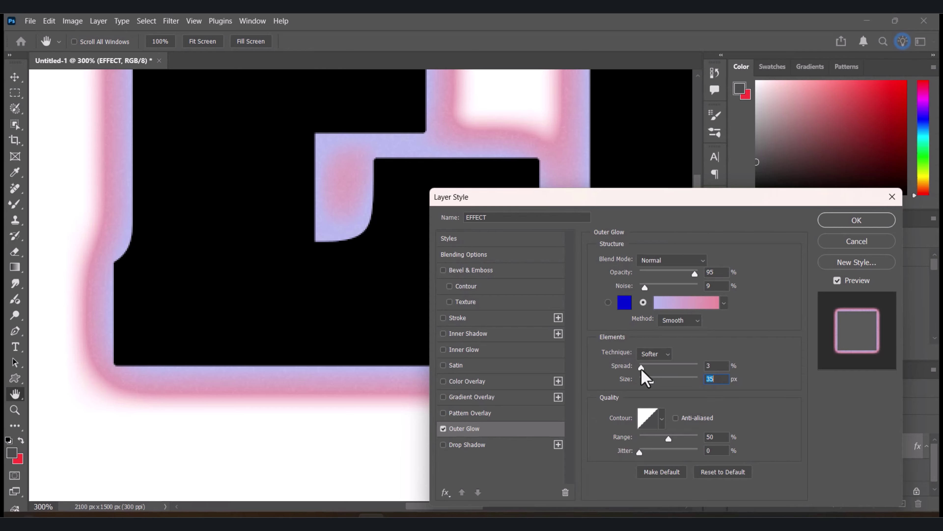
pyautogui.moveTo(642, 368)
pyautogui.mouseDown()
pyautogui.moveTo(698, 367)
pyautogui.moveTo(637, 369)
pyautogui.mouseUp()
# Try the triple-peaked contour on the Outer Glow and view its ring pattern across the letters
pyautogui.click(663, 418)
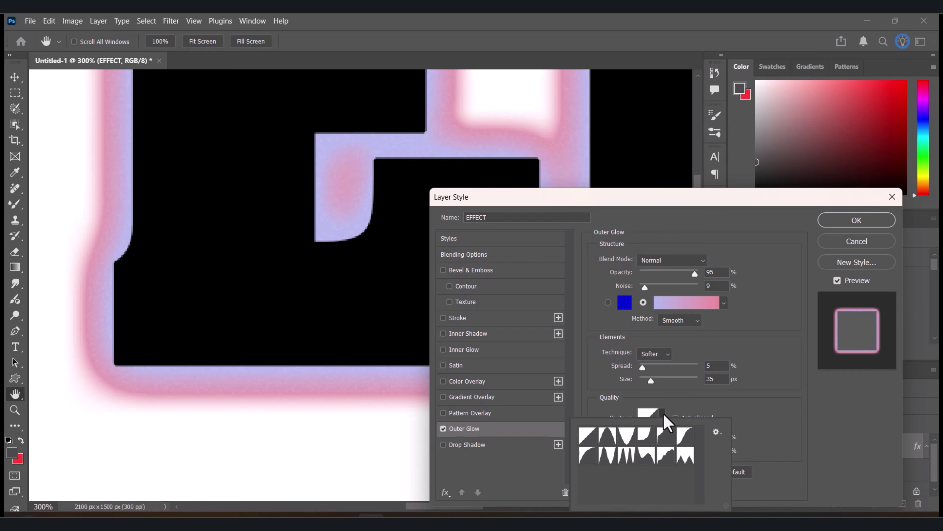
pyautogui.click(626, 456)
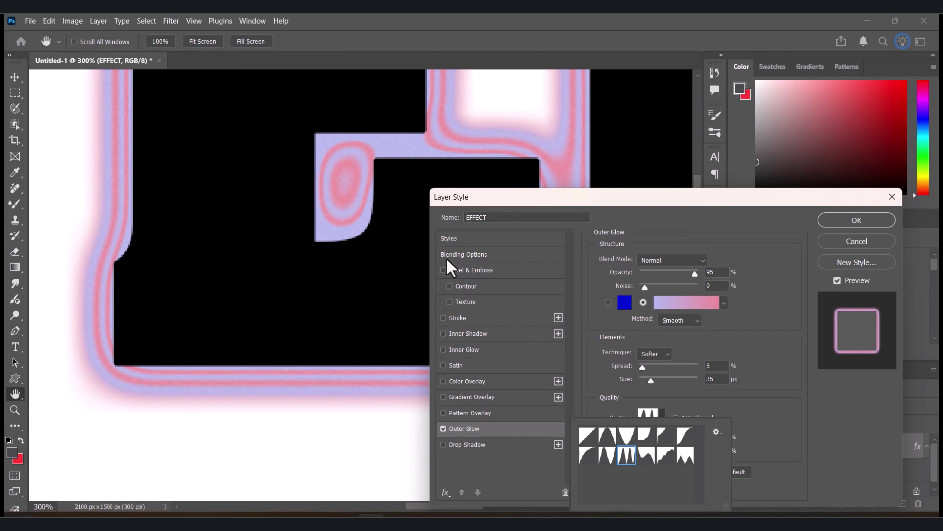
pyautogui.press('Escape')
pyautogui.hotkey('ctrl', '-')
pyautogui.hotkey('ctrl', '-')
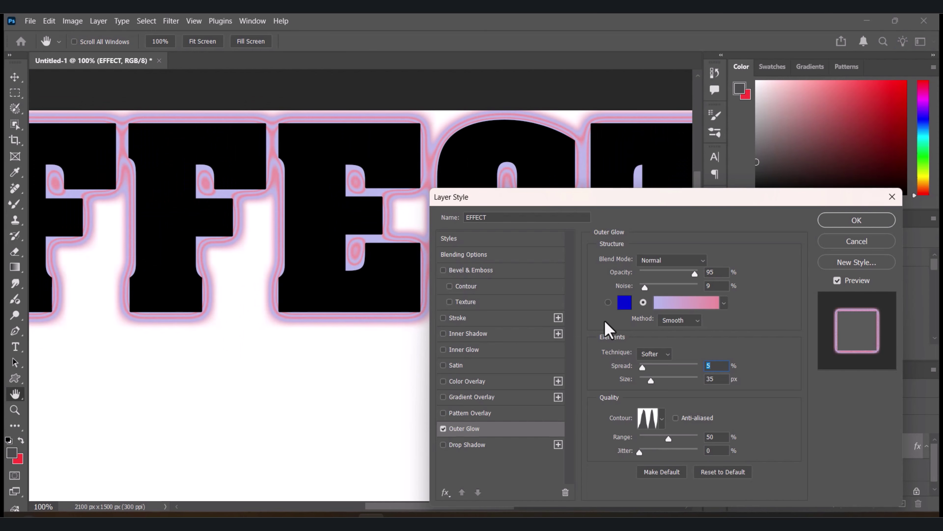
# Try several other Outer Glow contour presets and apply the descending rolling curve, fourth in the second row
pyautogui.click(661, 419)
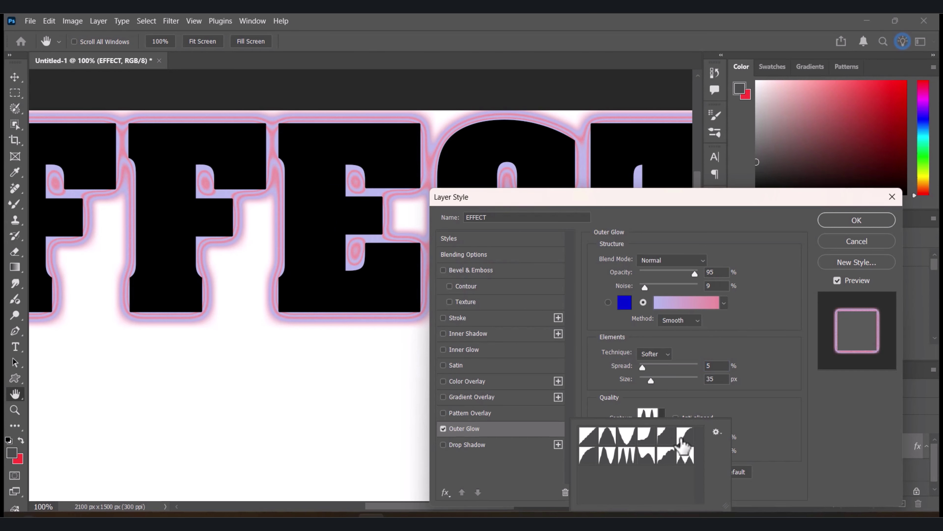
pyautogui.click(667, 454)
pyautogui.click(685, 455)
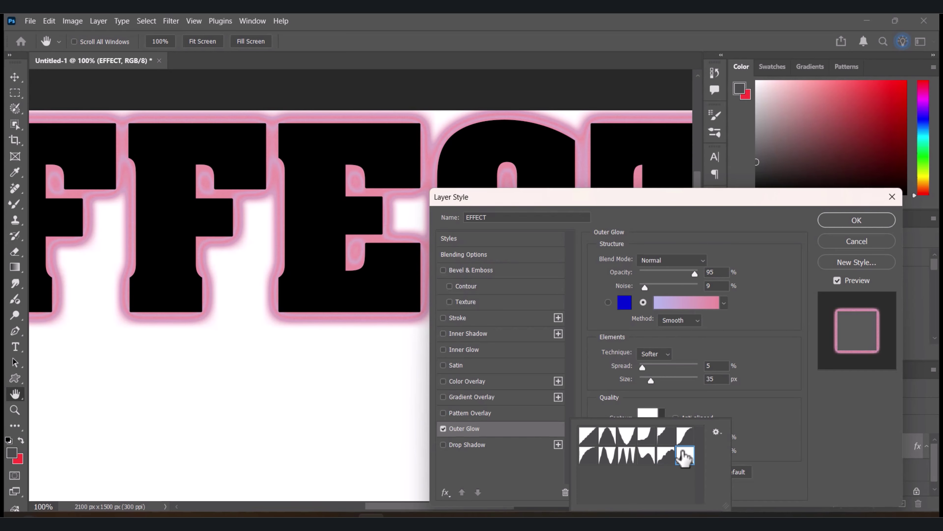
pyautogui.click(627, 454)
pyautogui.click(591, 455)
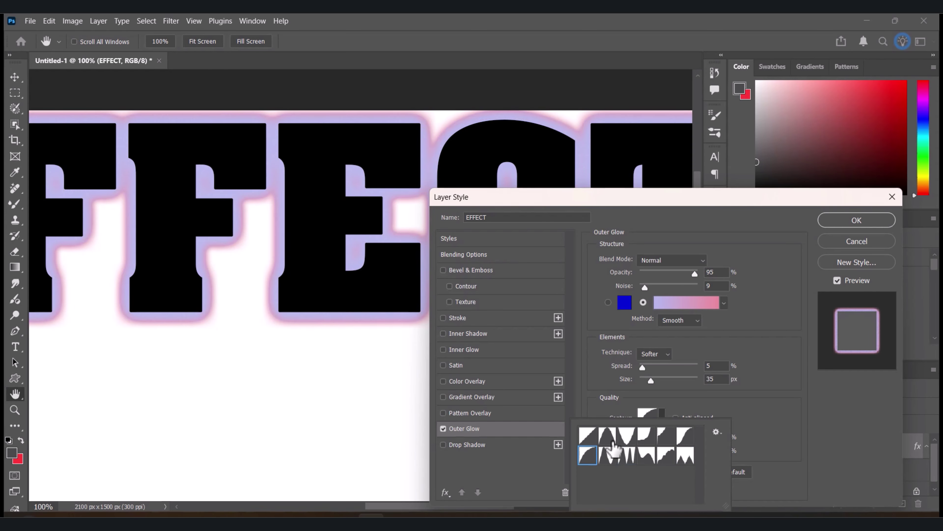
pyautogui.click(610, 441)
pyautogui.click(633, 441)
pyautogui.click(659, 440)
pyautogui.click(648, 447)
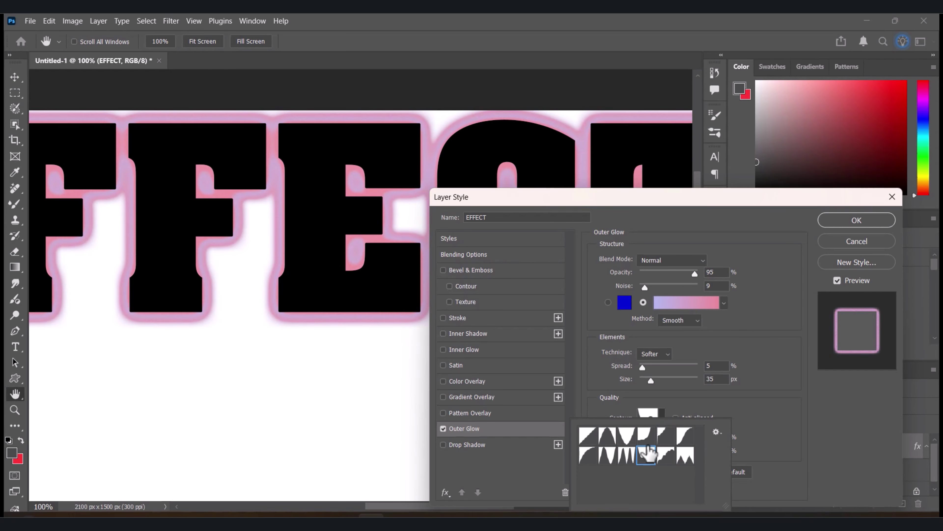
pyautogui.click(767, 310)
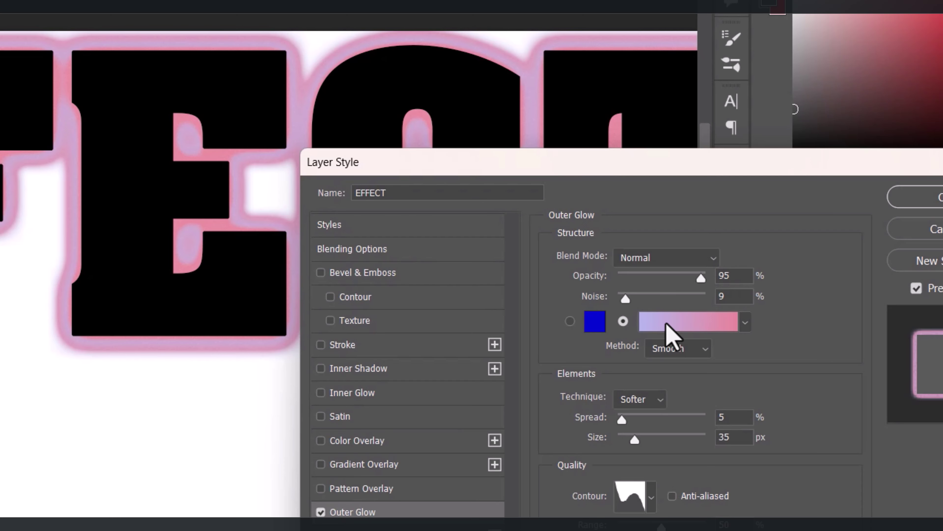
# Inspect the Outer Glow gradient's lavender color stop and view the glow across the whole EFFECT word
pyautogui.click(670, 305)
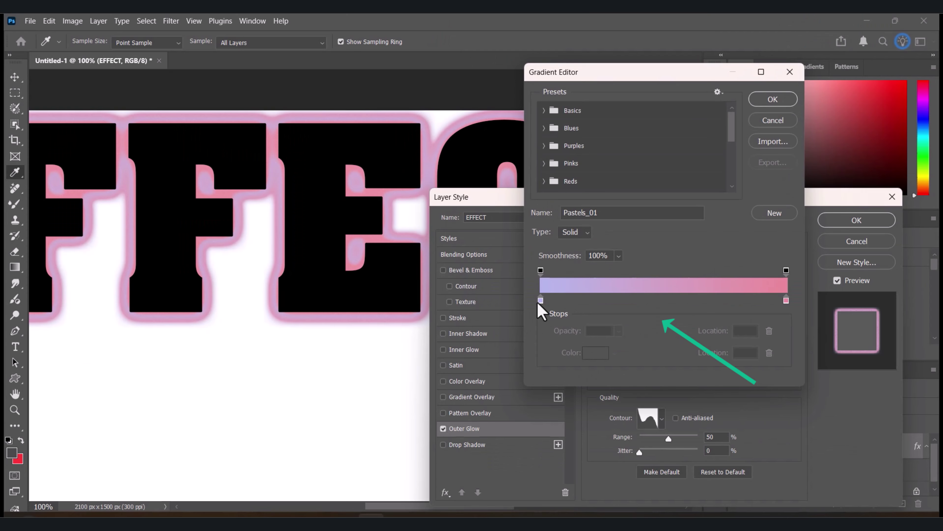
pyautogui.click(540, 300)
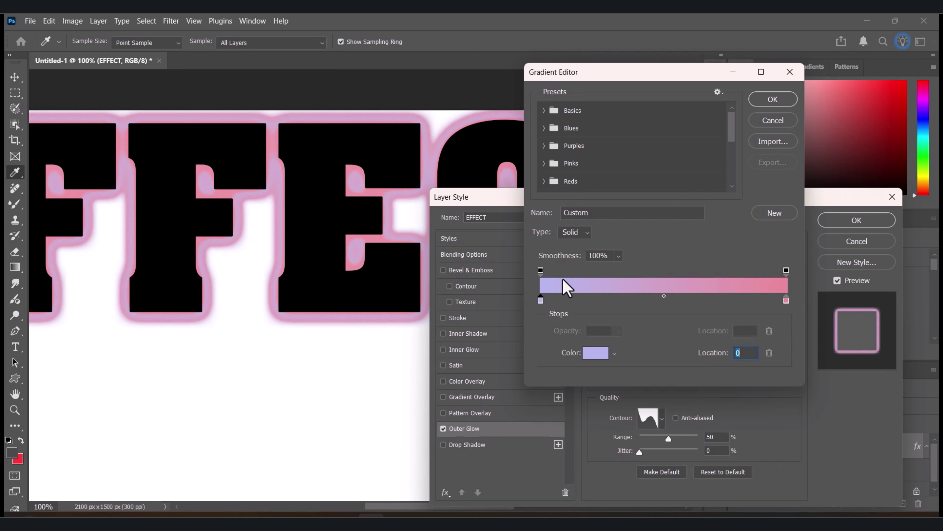
pyautogui.click(773, 99)
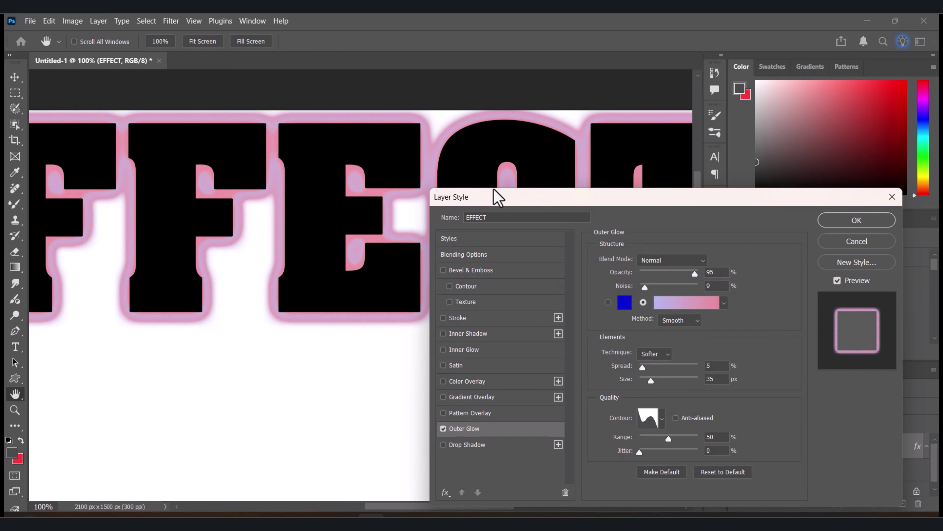
pyautogui.hotkey('ctrl', '-')
pyautogui.hotkey('ctrl', '-')
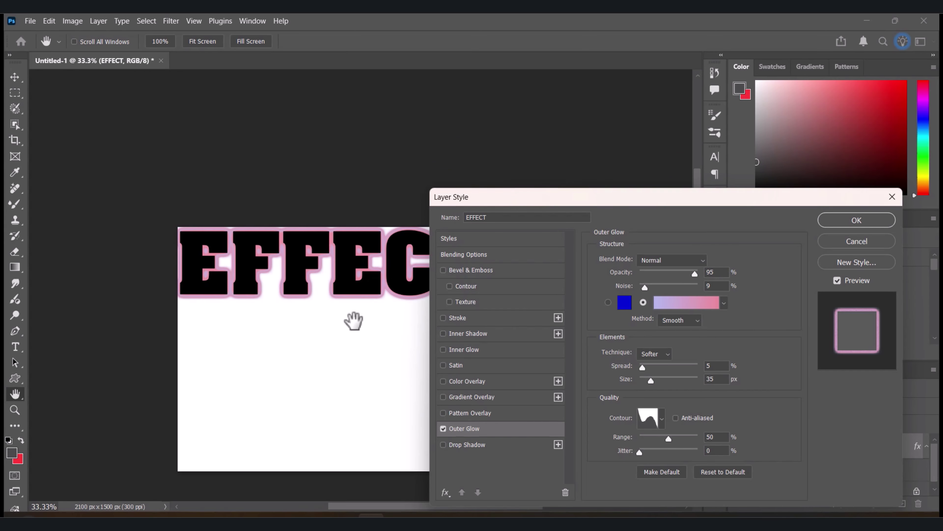
pyautogui.hotkey('ctrl', '-')
pyautogui.moveTo(225, 241); pyautogui.dragTo(358, 255)
pyautogui.hotkey('ctrl', '+')
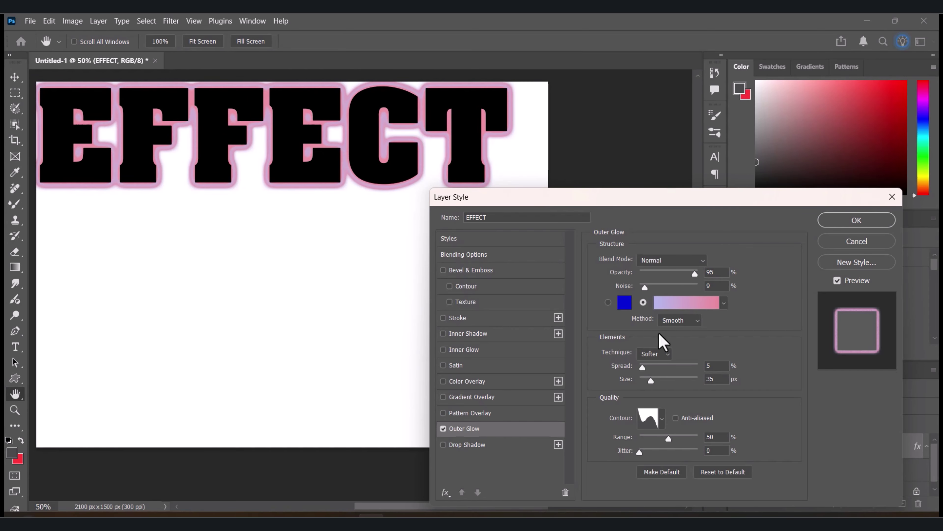
# Add three lavender color stops to the Outer Glow gradient between its end stops, the first at location 17 and the last at 67
pyautogui.click(664, 304)
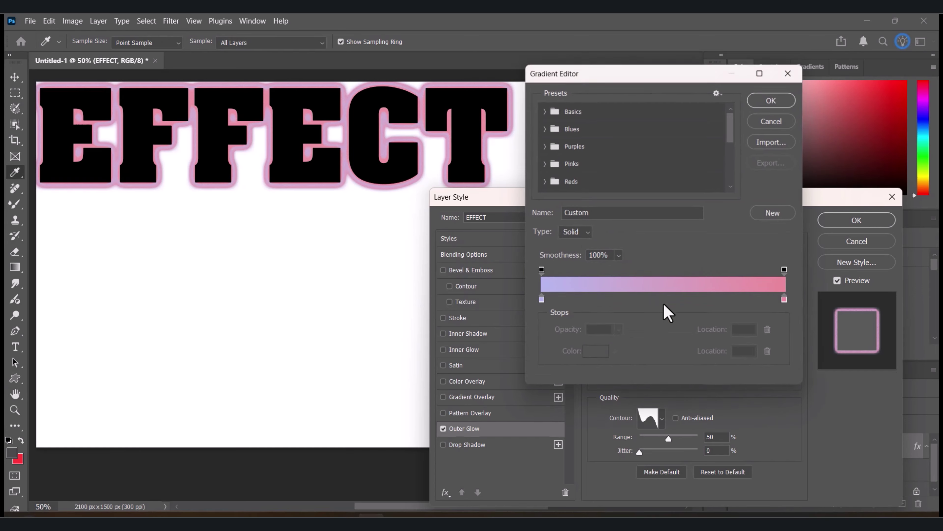
pyautogui.moveTo(617, 82); pyautogui.dragTo(699, 93)
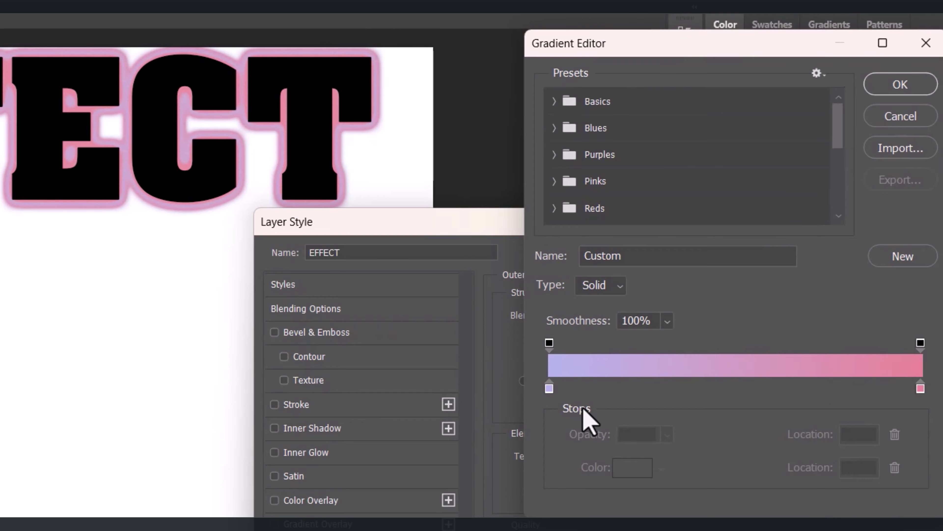
pyautogui.click(550, 388)
pyautogui.click(920, 388)
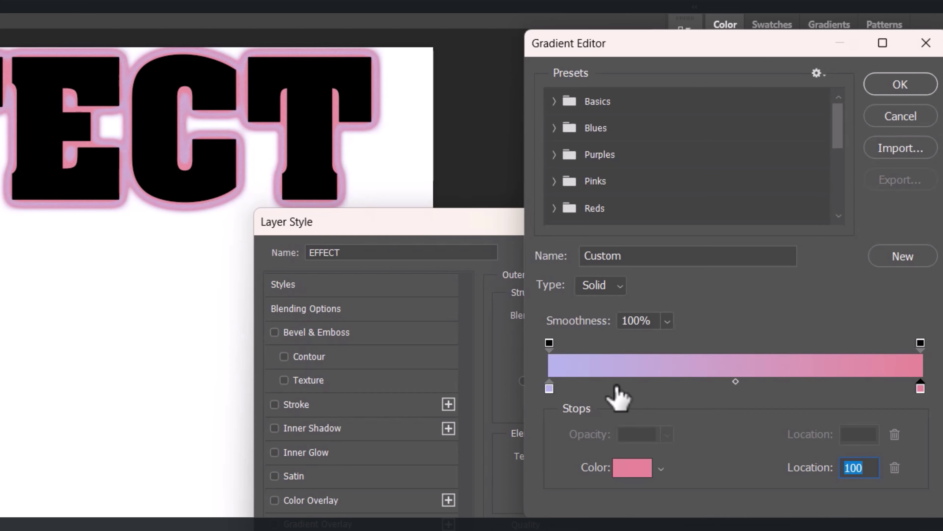
pyautogui.click(550, 388)
pyautogui.click(612, 388)
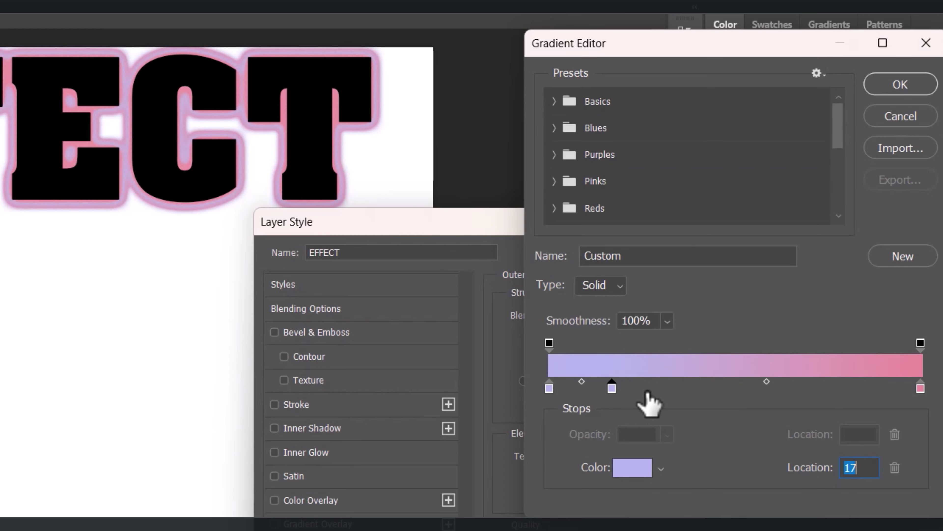
pyautogui.click(704, 388)
pyautogui.click(798, 388)
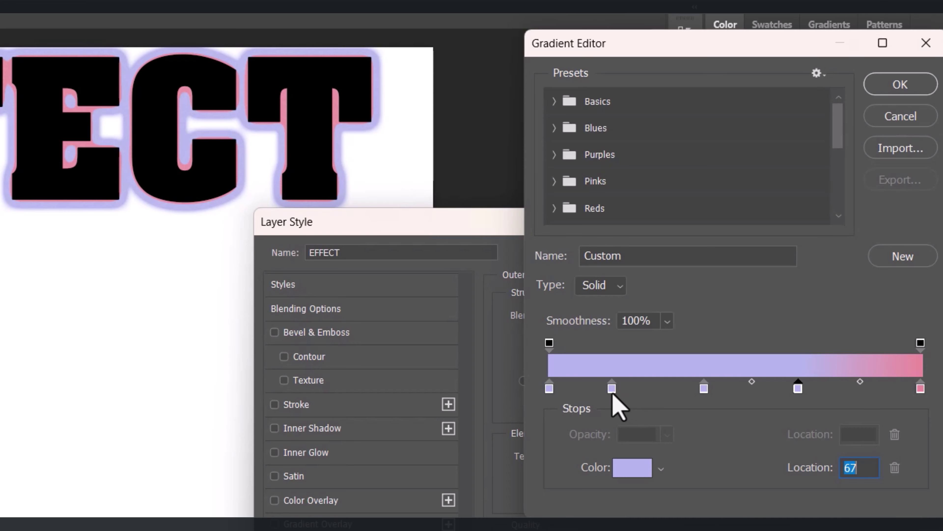
# Space the three added gradient stops evenly, at locations 25, 51 and 75
pyautogui.moveTo(612, 389); pyautogui.dragTo(635, 390)
pyautogui.moveTo(703, 389); pyautogui.dragTo(722, 389)
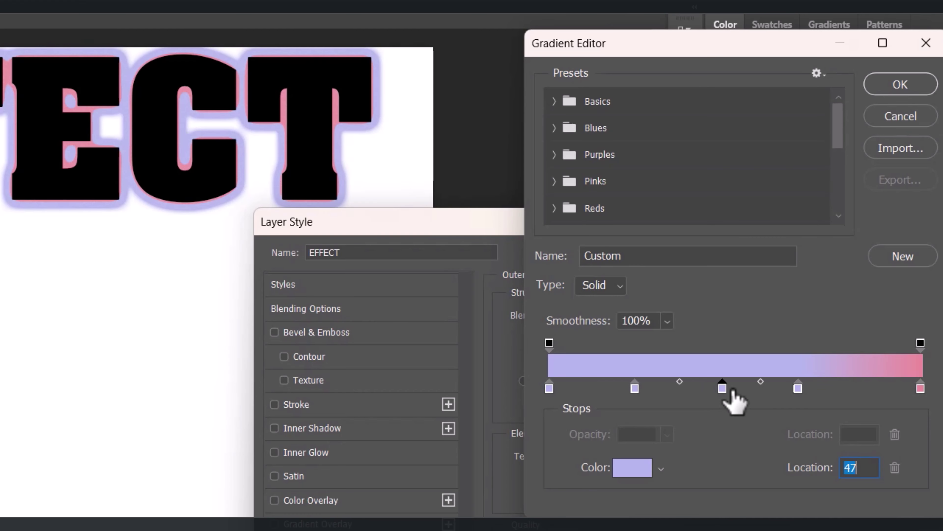
pyautogui.click(820, 389)
pyautogui.moveTo(820, 390); pyautogui.dragTo(817, 438)
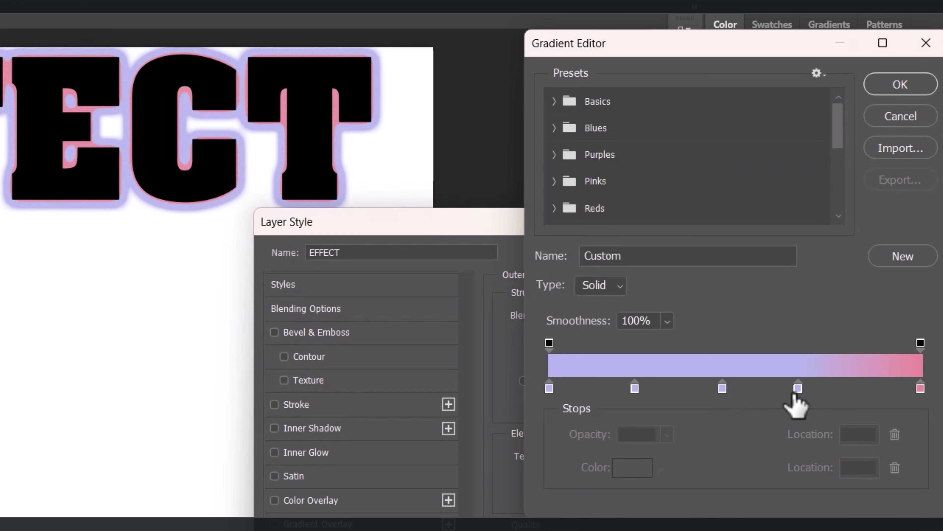
pyautogui.moveTo(798, 389); pyautogui.dragTo(827, 395)
pyautogui.moveTo(723, 388); pyautogui.dragTo(738, 395)
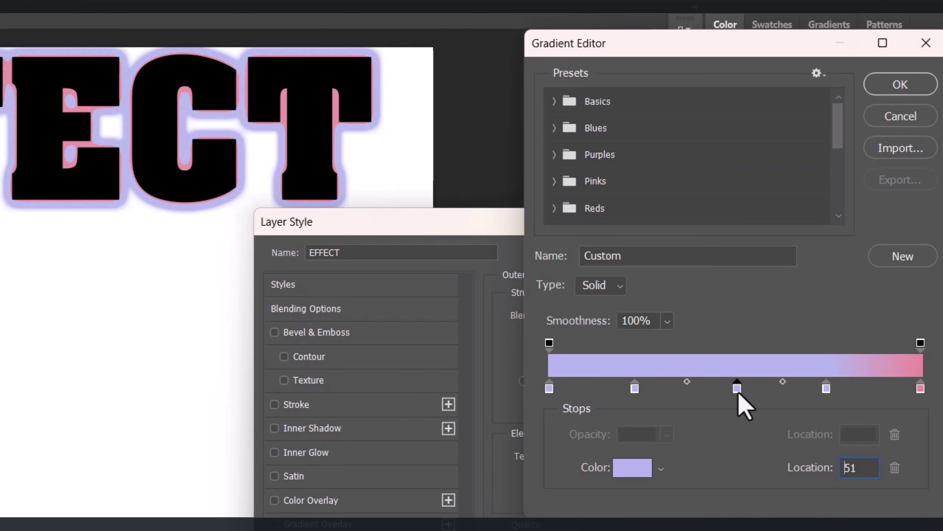
pyautogui.moveTo(635, 388); pyautogui.dragTo(644, 396)
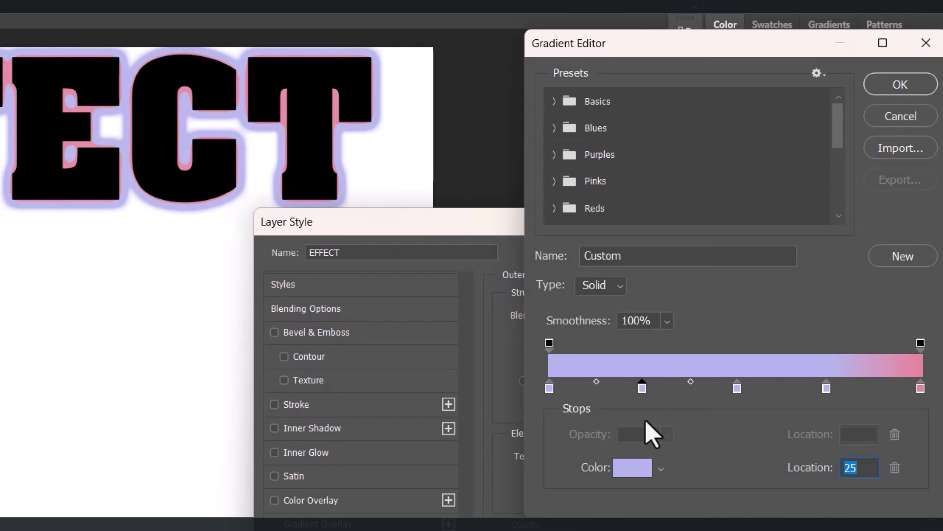
# Color the gradient stop at location 25 a saturated blue
pyautogui.click(634, 470)
pyautogui.moveTo(769, 260); pyautogui.dragTo(784, 244)
pyautogui.click(931, 267)
# Color the middle gradient stop at location 51 a bright orange
pyautogui.click(737, 388)
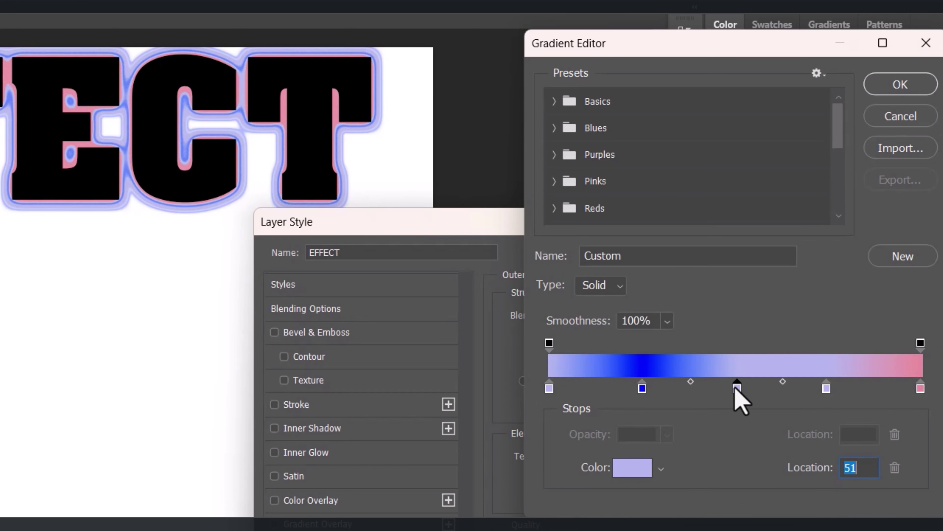
pyautogui.click(624, 468)
pyautogui.click(791, 488)
pyautogui.moveTo(712, 349); pyautogui.dragTo(772, 257)
pyautogui.click(922, 265)
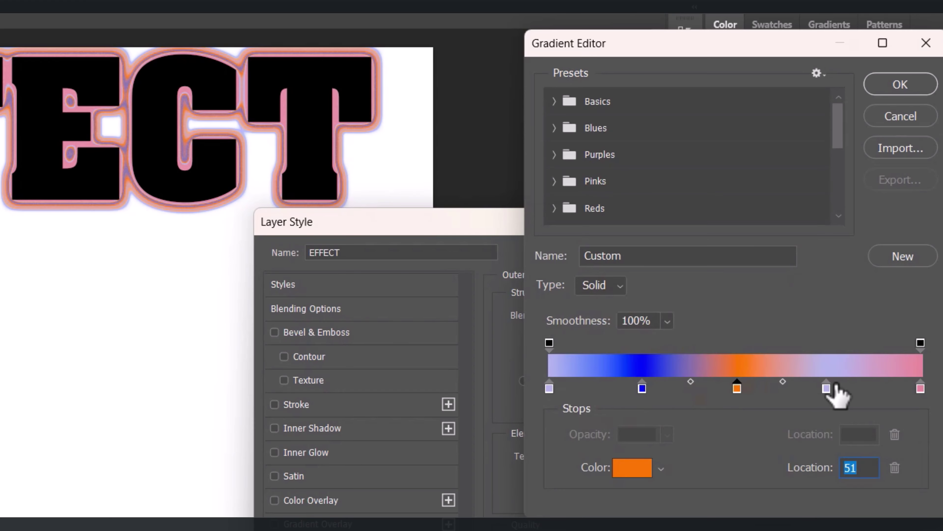
# Color the gradient stop at location 75 dark red with hue 14, saturation 100% and brightness 60%, and accept the edited gradient
pyautogui.click(827, 389)
pyautogui.click(652, 472)
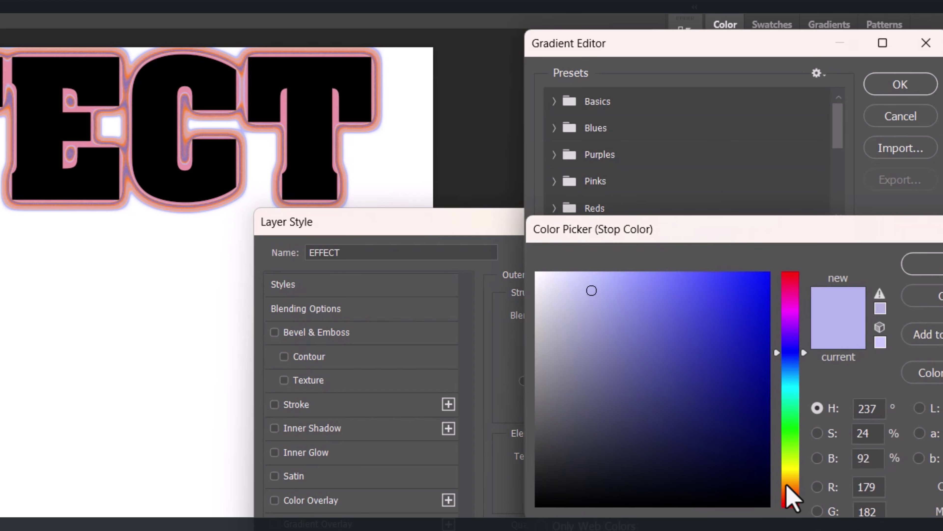
pyautogui.click(791, 498)
pyautogui.click(777, 357)
pyautogui.moveTo(777, 357); pyautogui.dragTo(777, 365)
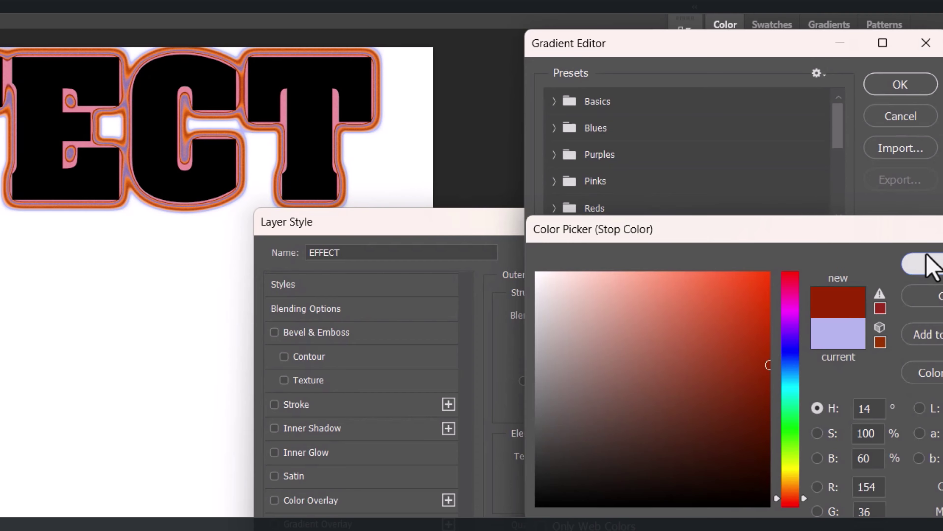
pyautogui.click(922, 265)
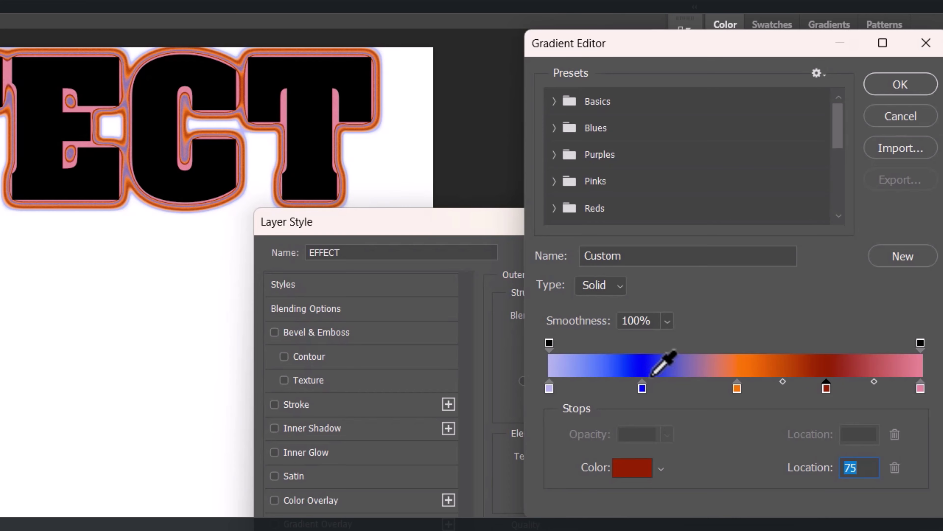
pyautogui.click(888, 93)
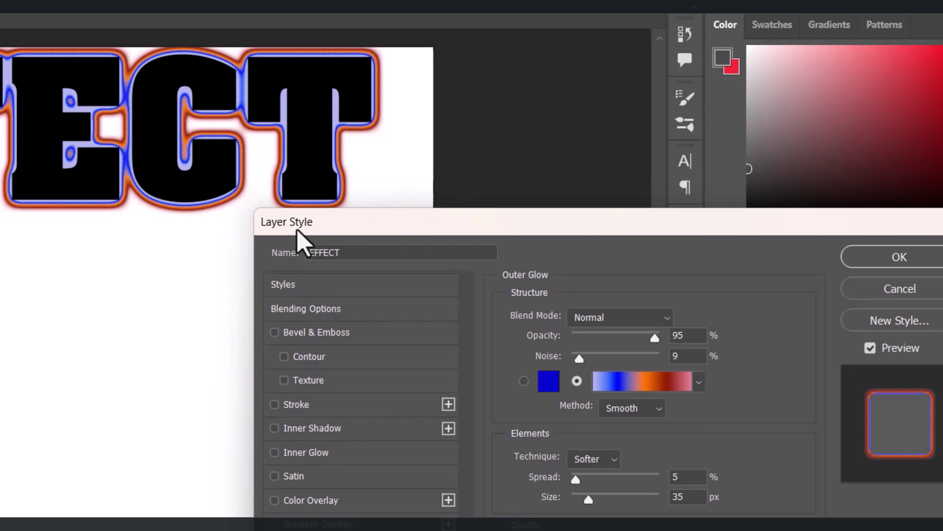
# Apply the straight linear contour to the Outer Glow and switch the glow off and on to compare
pyautogui.click(737, 228)
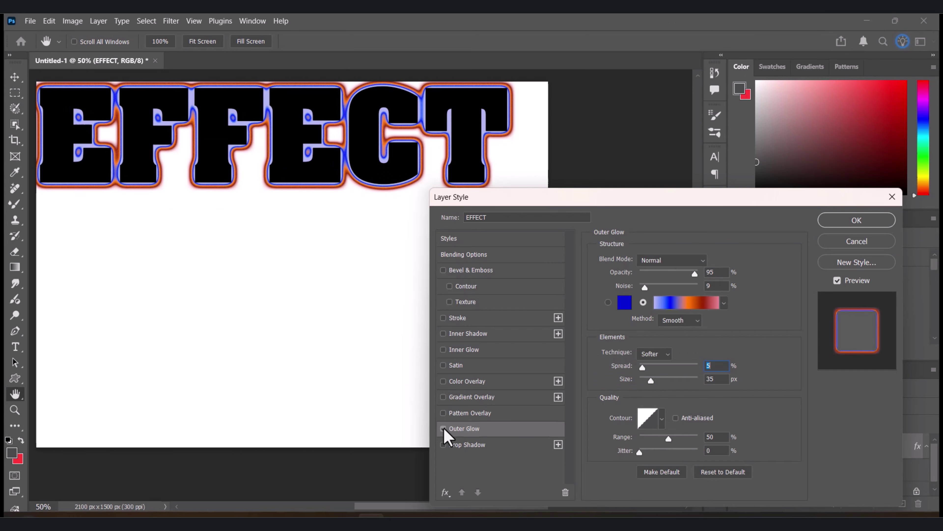
pyautogui.click(444, 429)
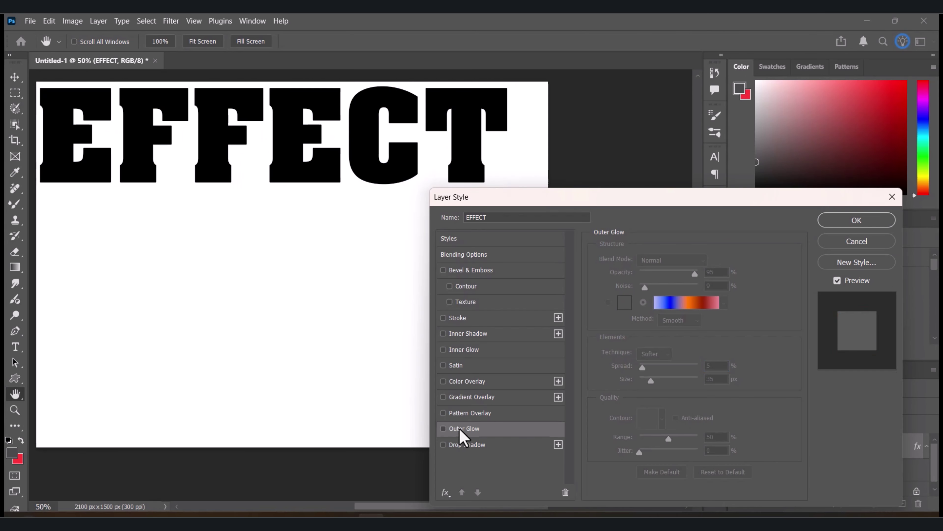
pyautogui.click(455, 430)
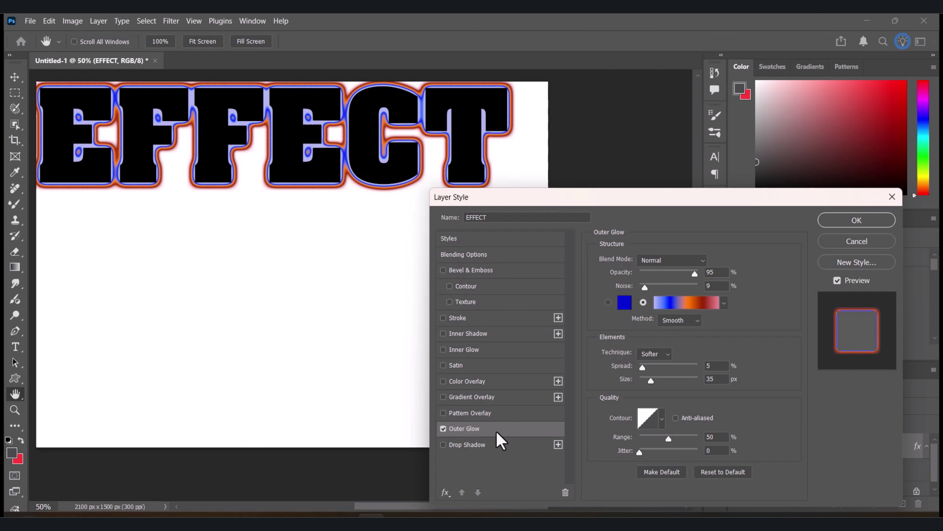
# Enable the Drop Shadow on the EFFECT text and set its blend mode to Normal
pyautogui.click(483, 444)
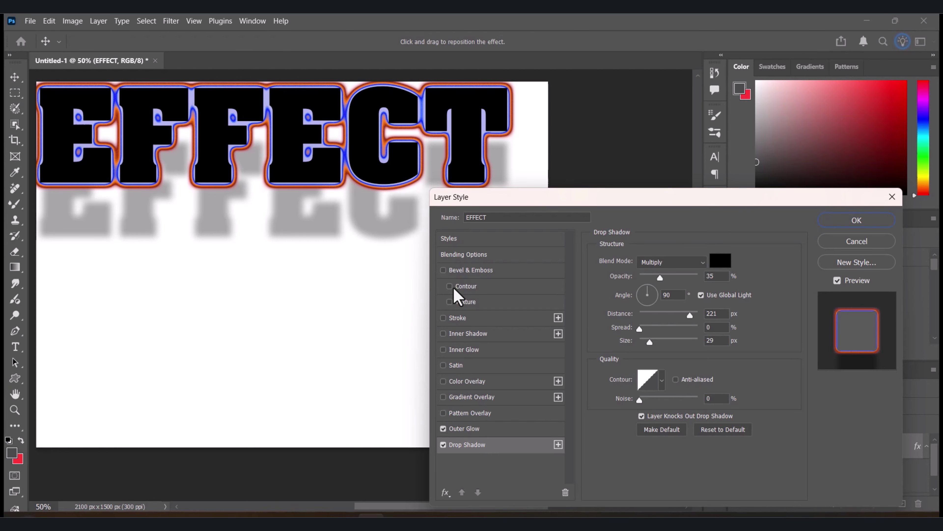
pyautogui.moveTo(653, 204); pyautogui.dragTo(751, 81)
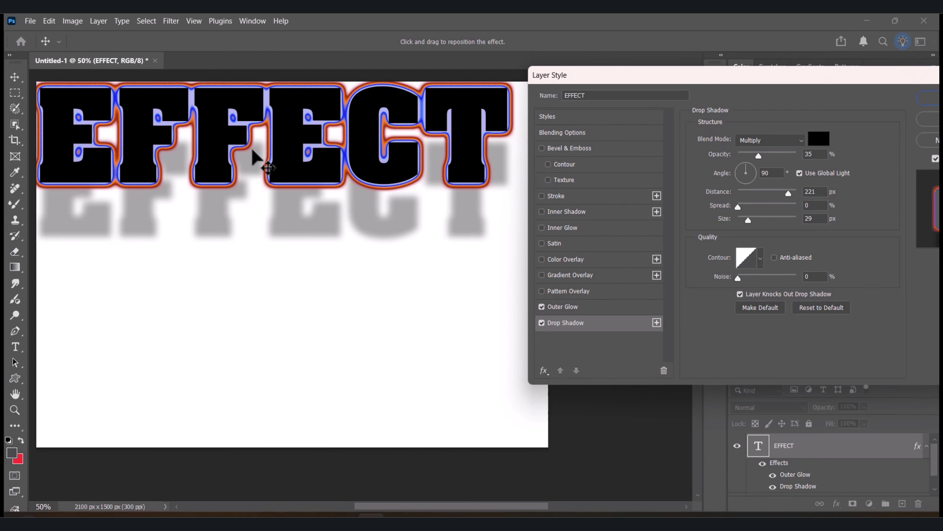
pyautogui.click(789, 145)
pyautogui.click(775, 161)
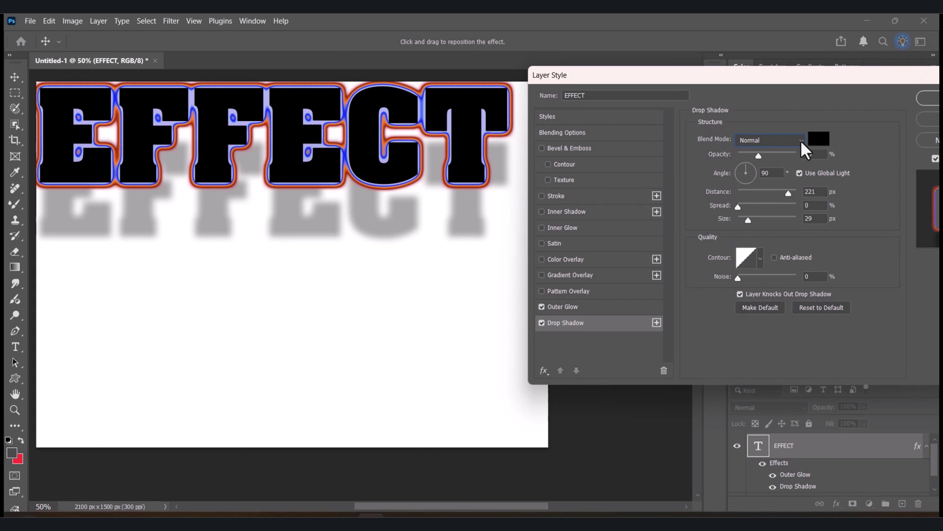
pyautogui.click(801, 143)
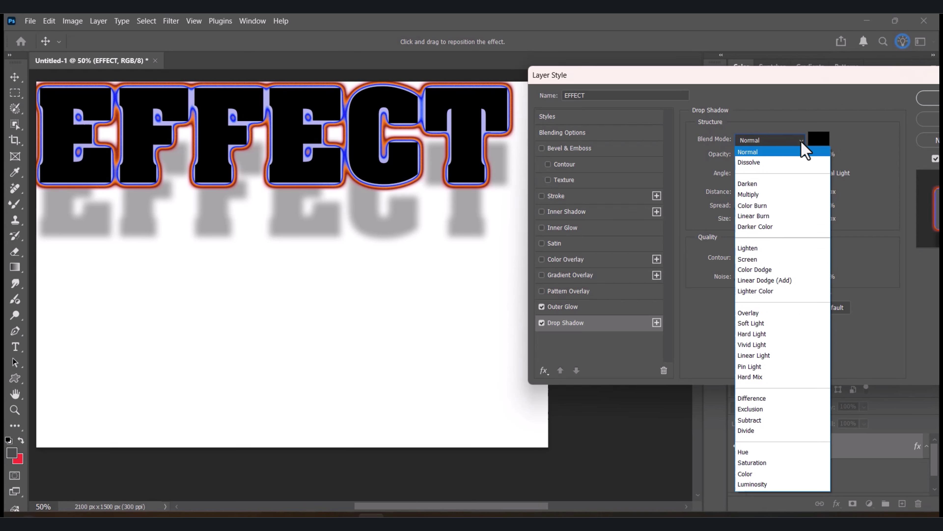
pyautogui.click(803, 144)
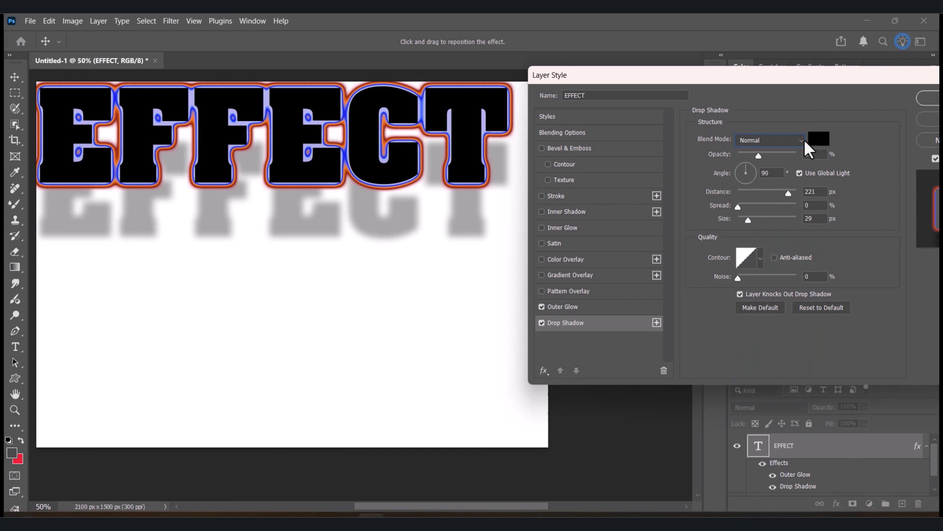
# Set the Drop Shadow's opacity to 76%, angle to 124°, distance to 67 px, spread to 16% and size to 21 px
pyautogui.moveTo(771, 157); pyautogui.dragTo(737, 173)
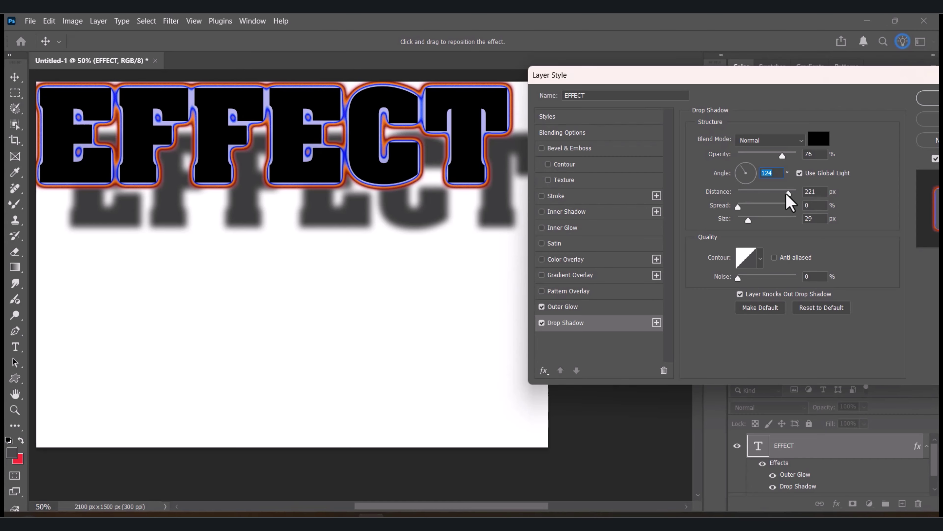
pyautogui.moveTo(789, 194); pyautogui.dragTo(747, 210)
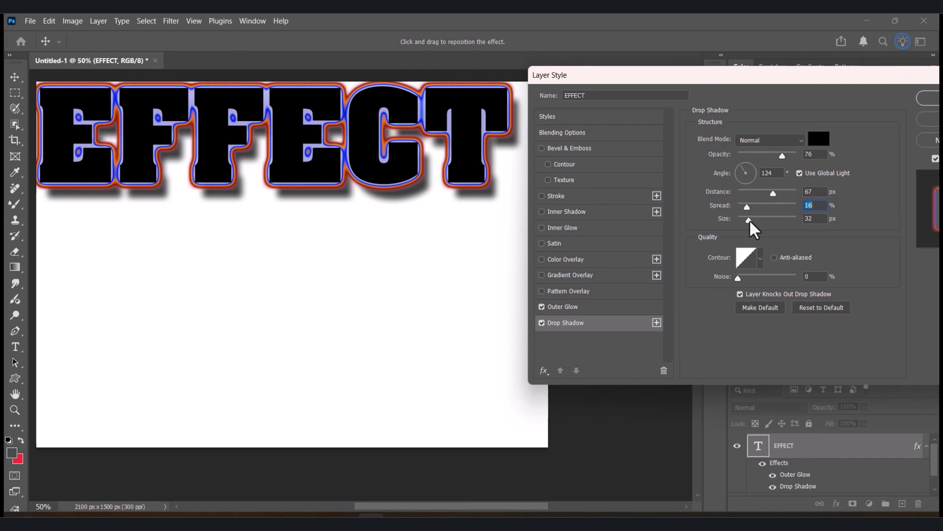
pyautogui.moveTo(751, 222)
pyautogui.mouseDown()
pyautogui.moveTo(769, 224)
pyautogui.moveTo(738, 224)
pyautogui.moveTo(751, 223)
pyautogui.mouseUp()
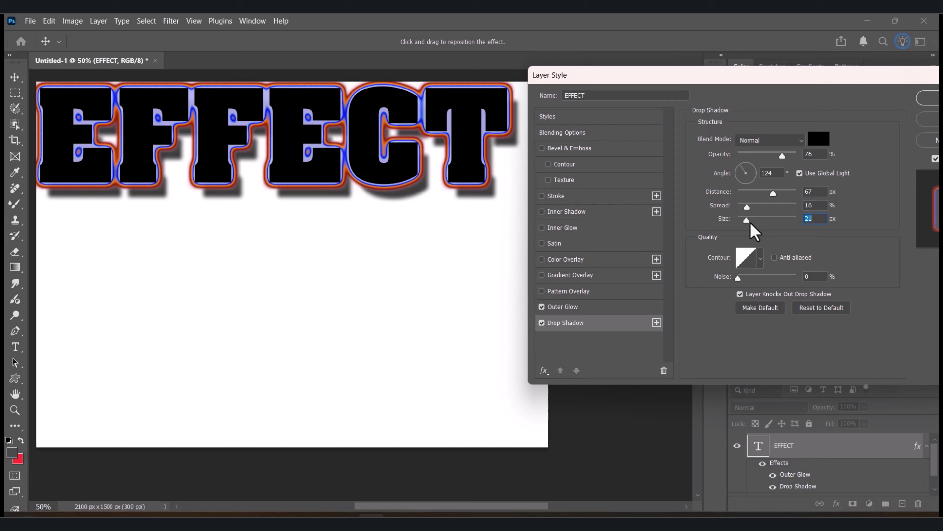
# Try the triple-peaked contour on the Drop Shadow and restore the straight linear one
pyautogui.click(760, 259)
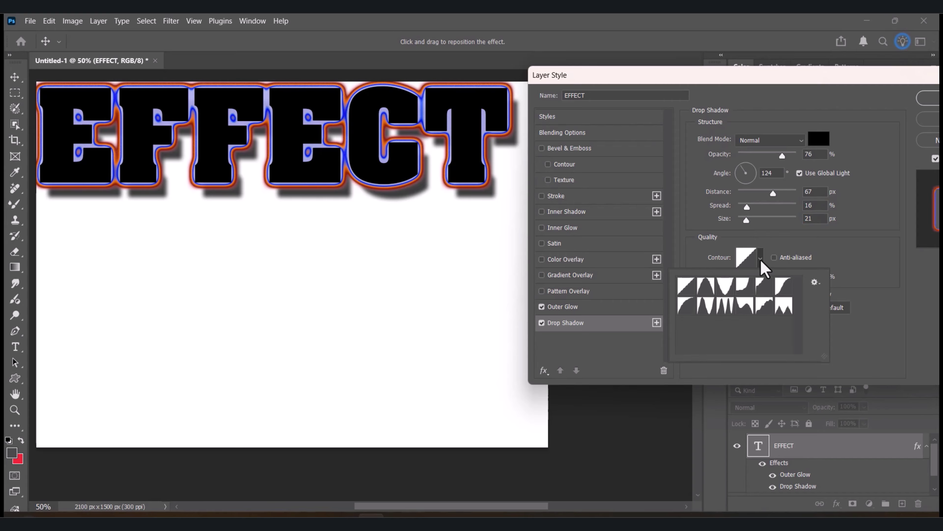
pyautogui.click(724, 306)
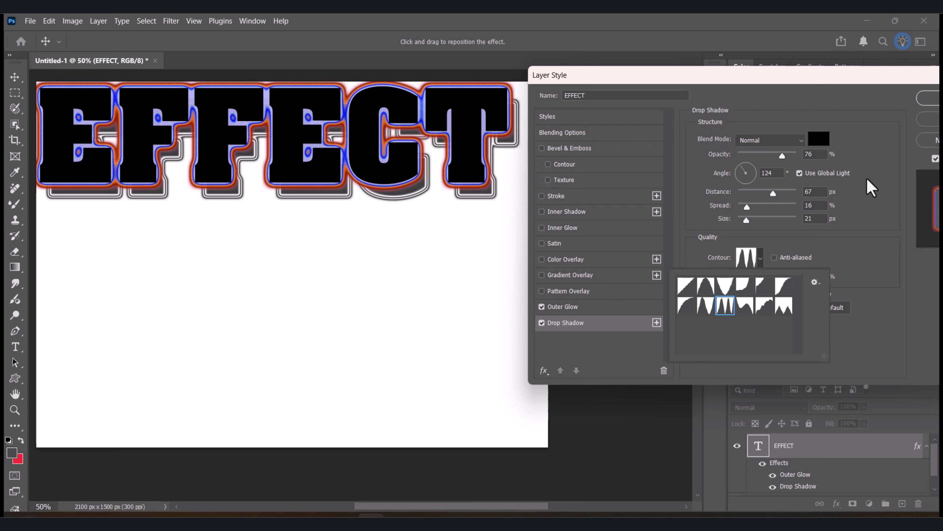
pyautogui.click(686, 293)
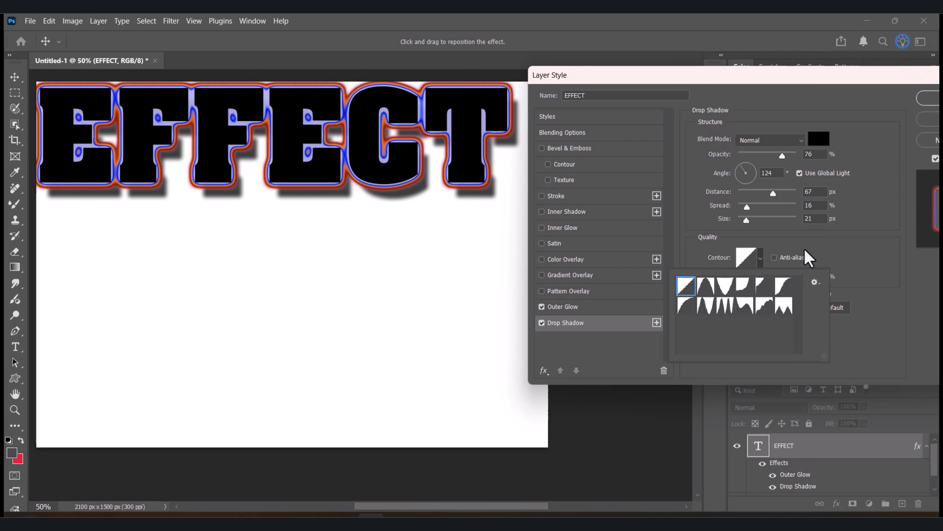
pyautogui.click(822, 249)
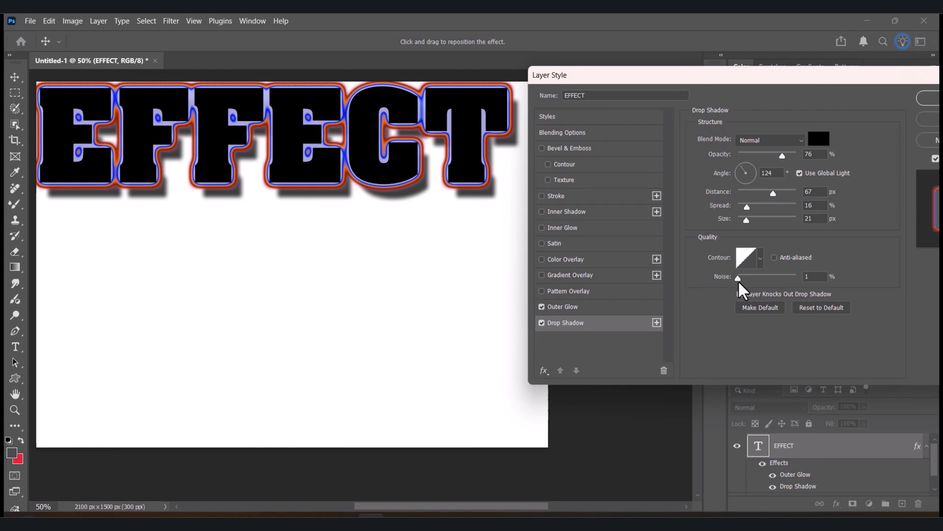
# Try adding noise to the Drop Shadow, return it to 0%, and reposition the Layer Style dialog
pyautogui.moveTo(738, 278); pyautogui.dragTo(590, 261)
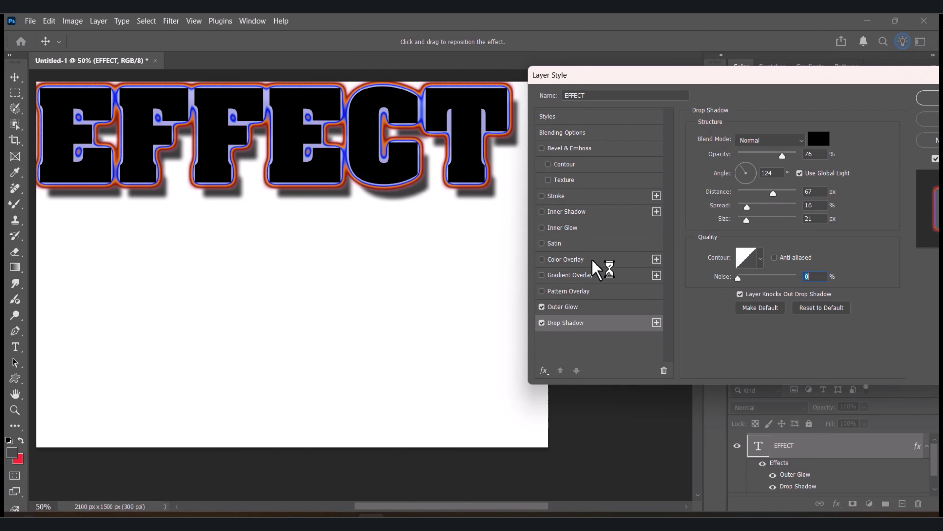
pyautogui.moveTo(773, 80); pyautogui.dragTo(668, 151)
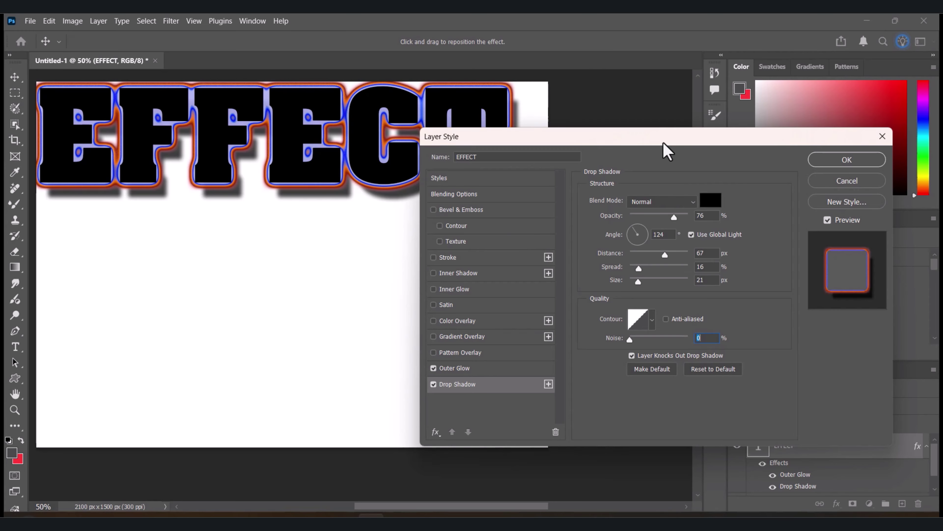
pyautogui.moveTo(664, 145); pyautogui.dragTo(635, 122)
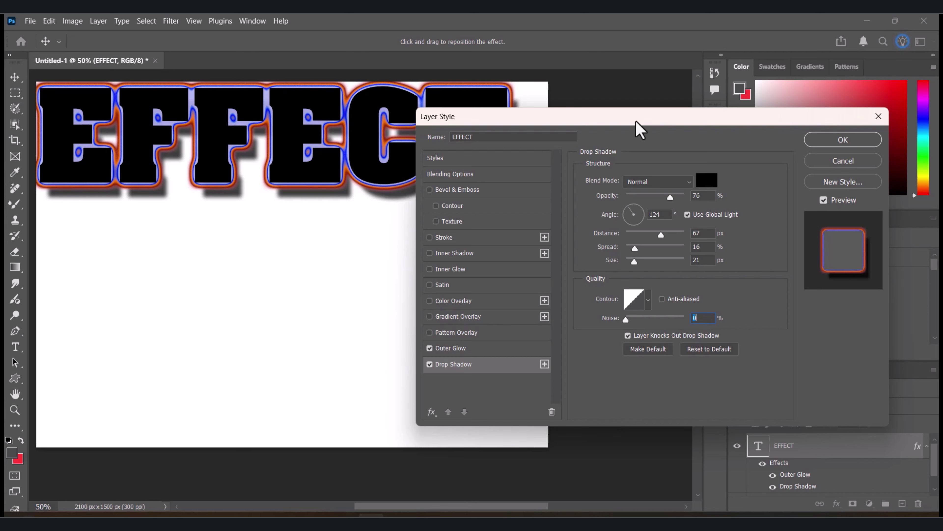